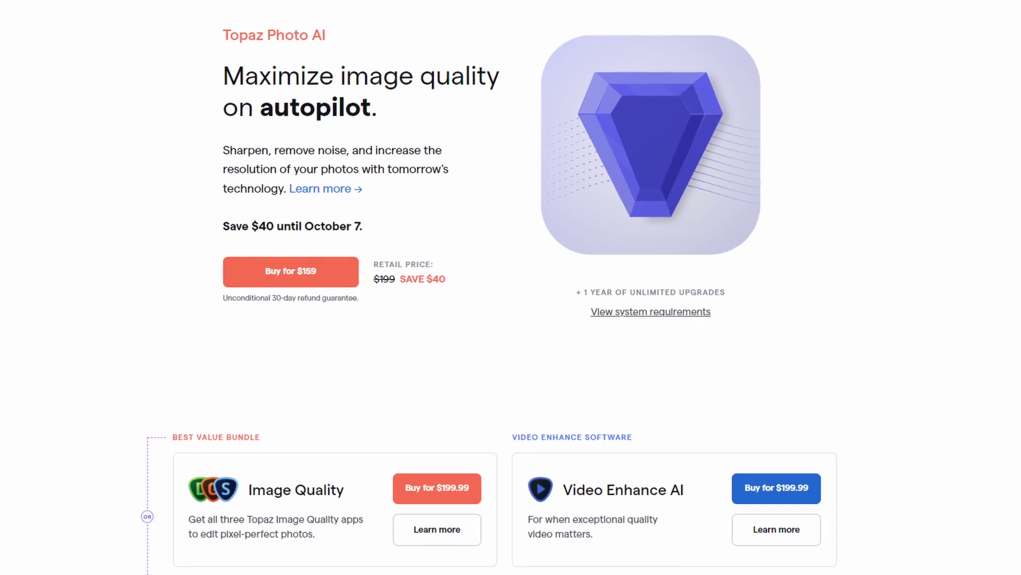
scroll(510, 288, down, 5)
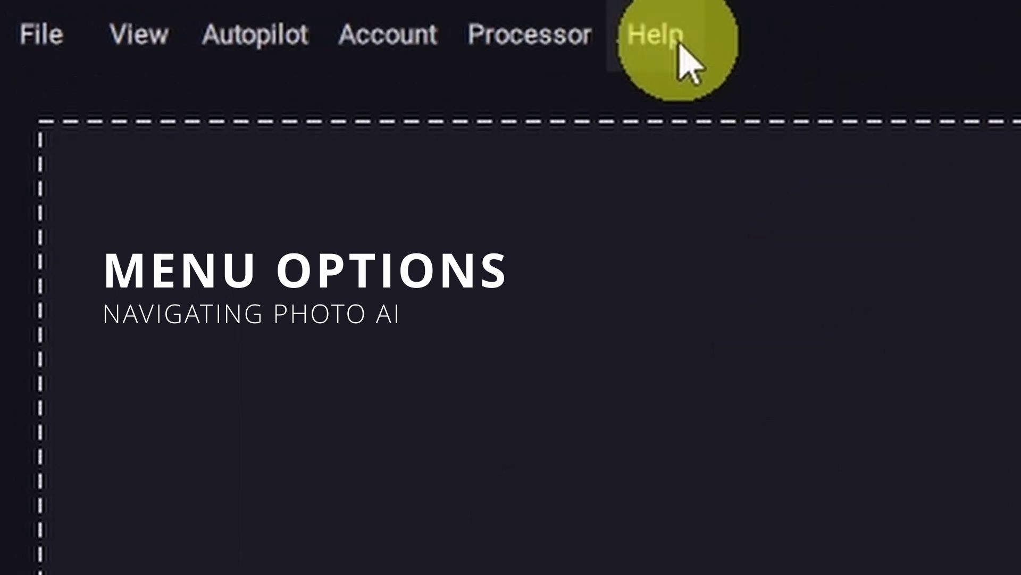
Step: Review the available file, zoom, auto-upscaling, account, processor and help commands, including the image open dialog
click(57, 50)
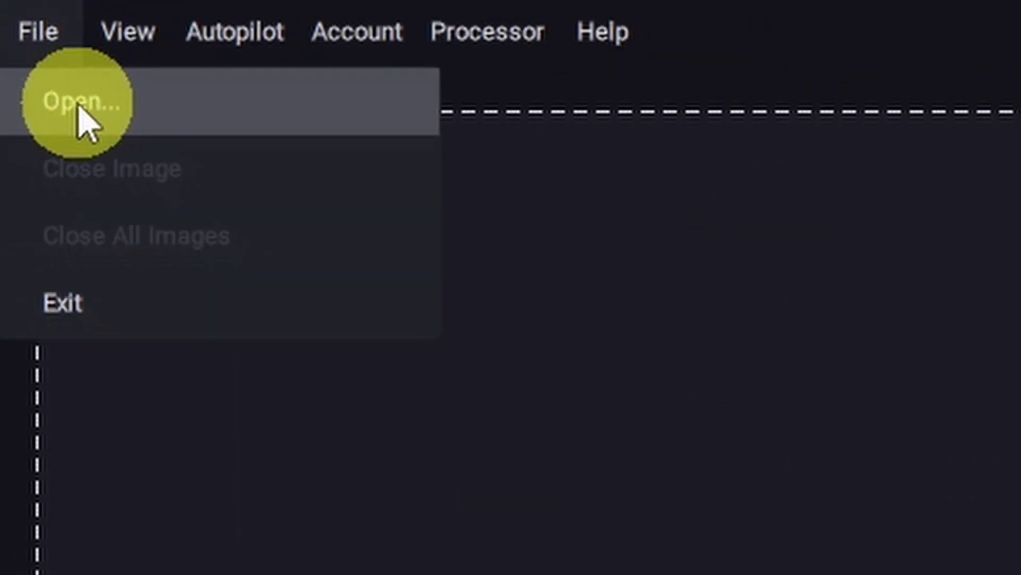
click(295, 24)
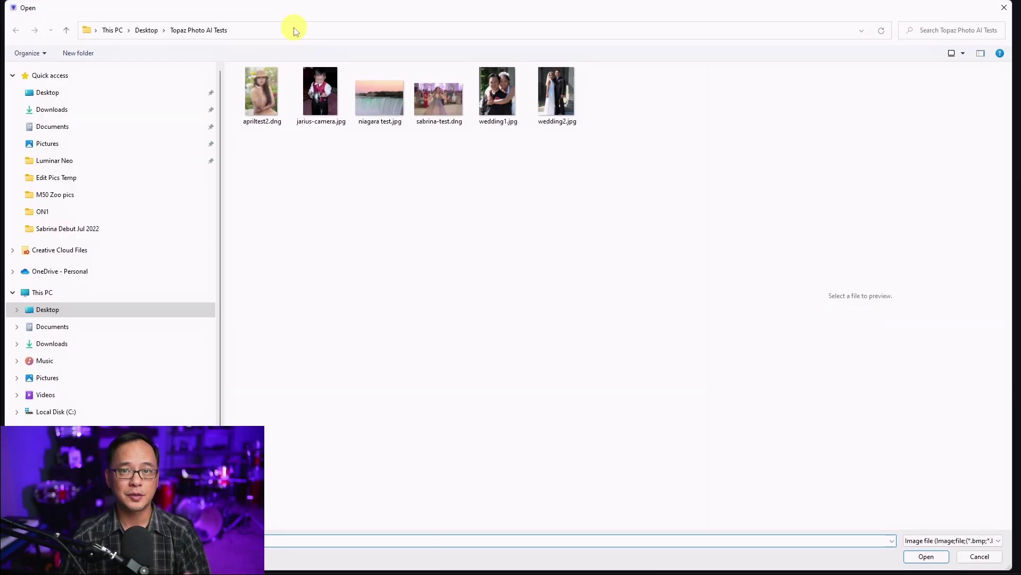
click(33, 8)
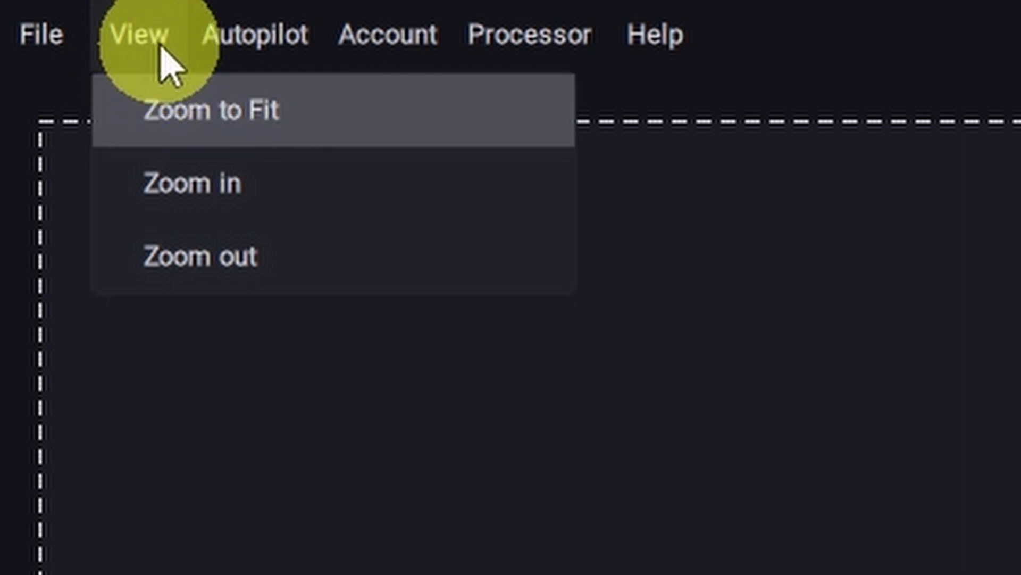
mouse_move(248, 41)
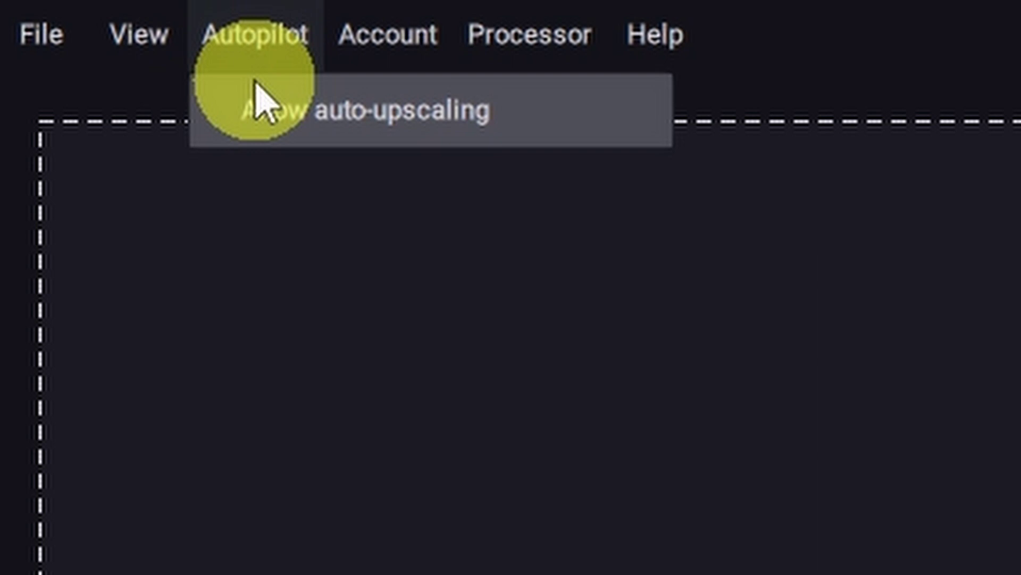
mouse_move(355, 54)
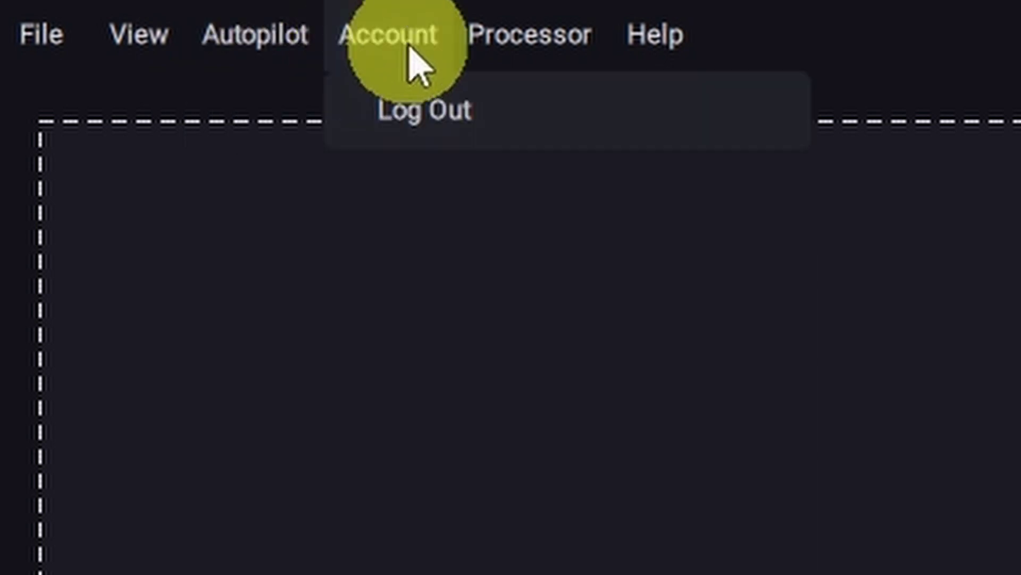
mouse_move(504, 46)
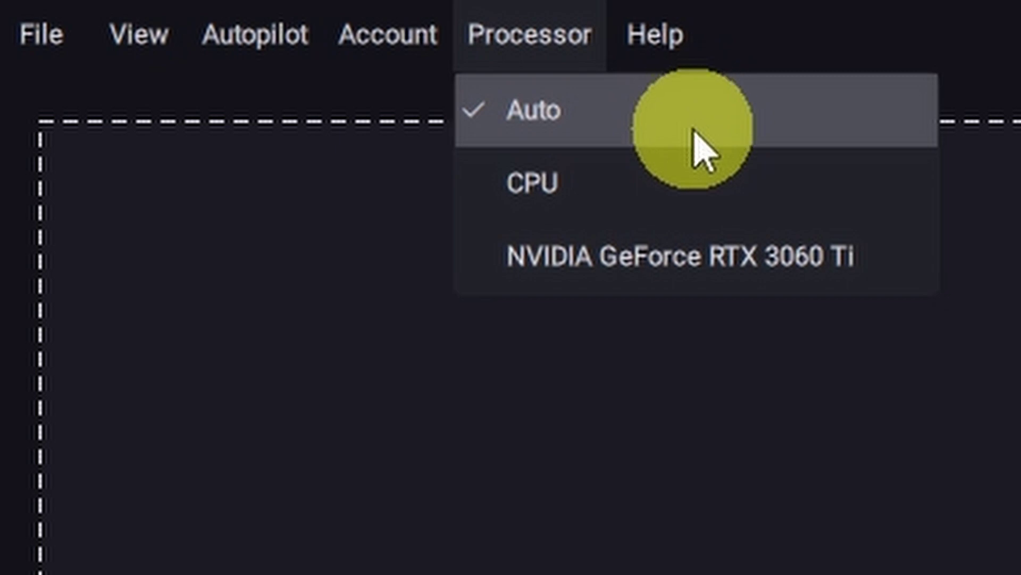
mouse_move(649, 36)
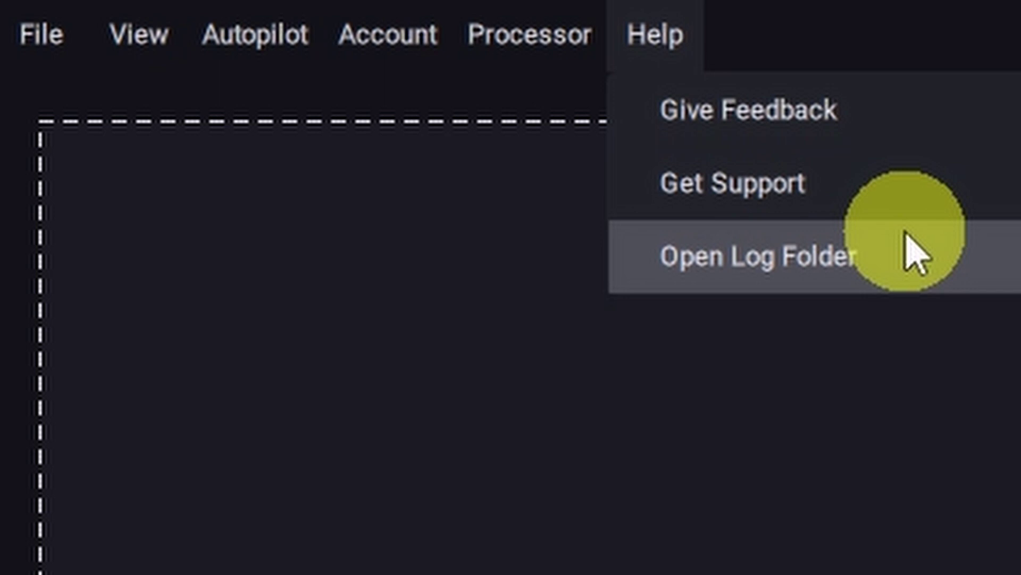
click(914, 256)
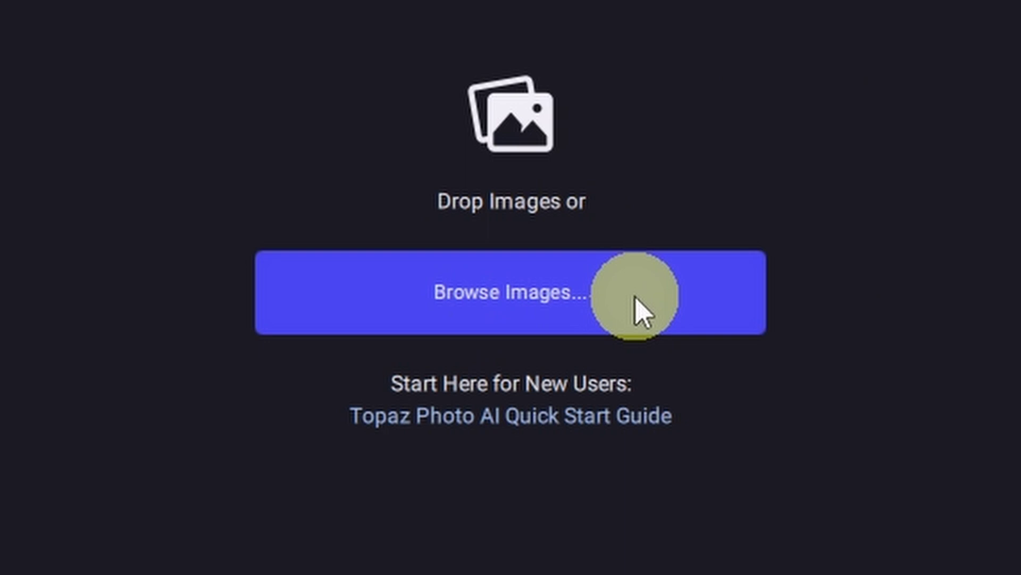
Step: Open sabrina-test.dng and inspect the woman's face at 100% in the side-by-side before/after comparison
drag(641, 311, 577, 93)
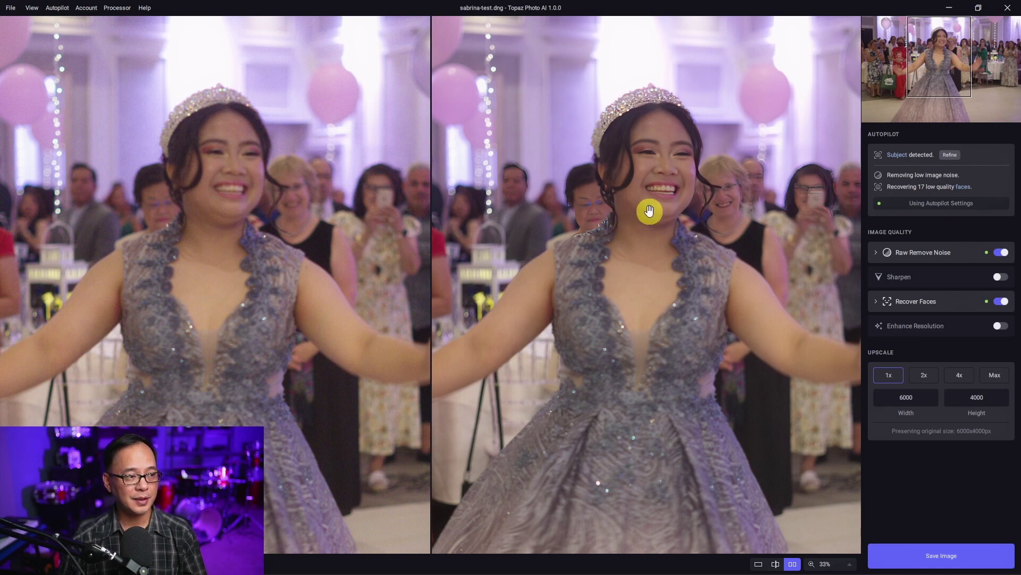
scroll(649, 211, up, 1)
drag(641, 150, 636, 246)
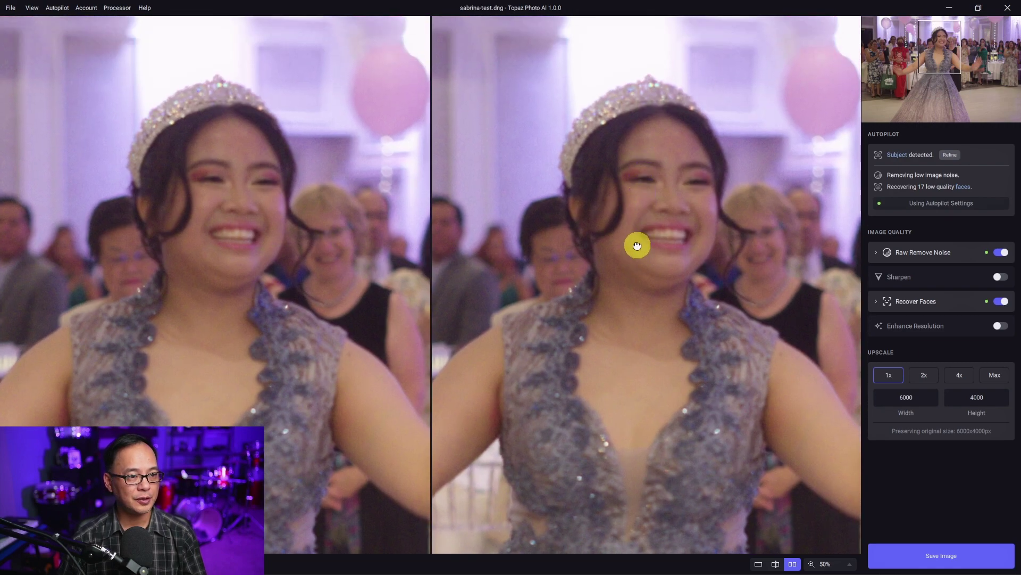
scroll(639, 241, up, 2)
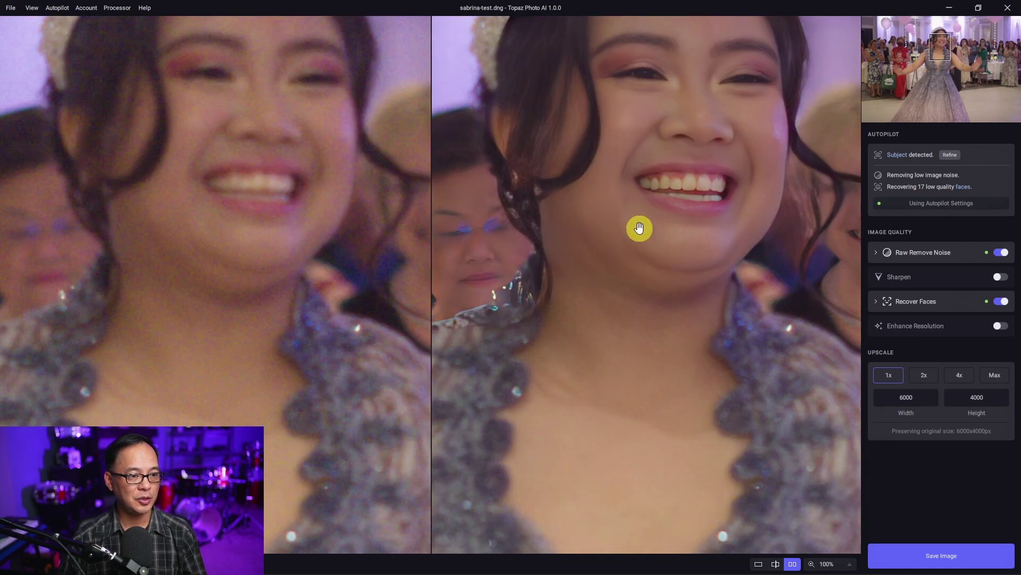
drag(639, 197, 641, 313)
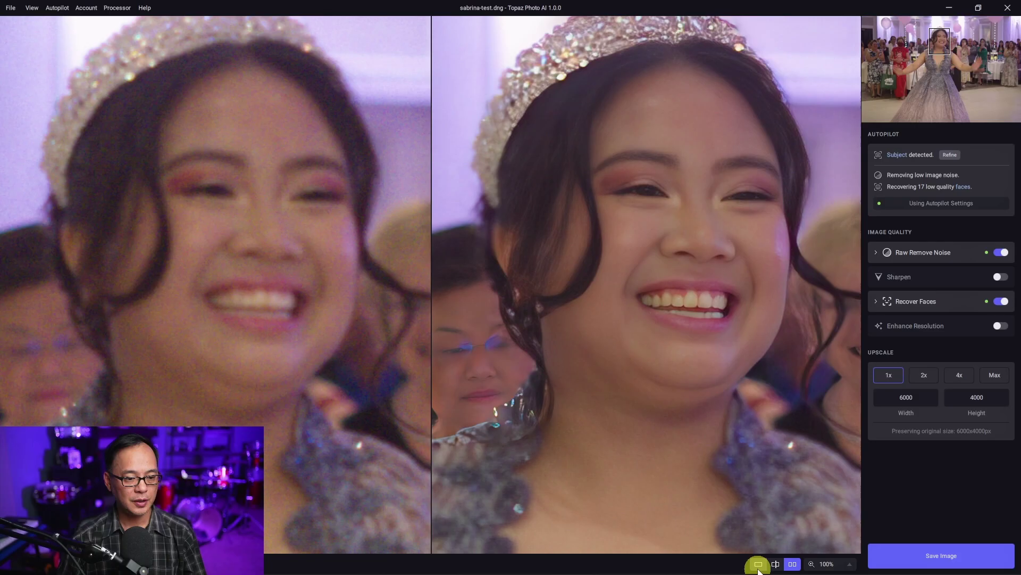
Step: Show the photo in single-image view and inspect the woman and the guests behind her at 50% zoom
click(348, 556)
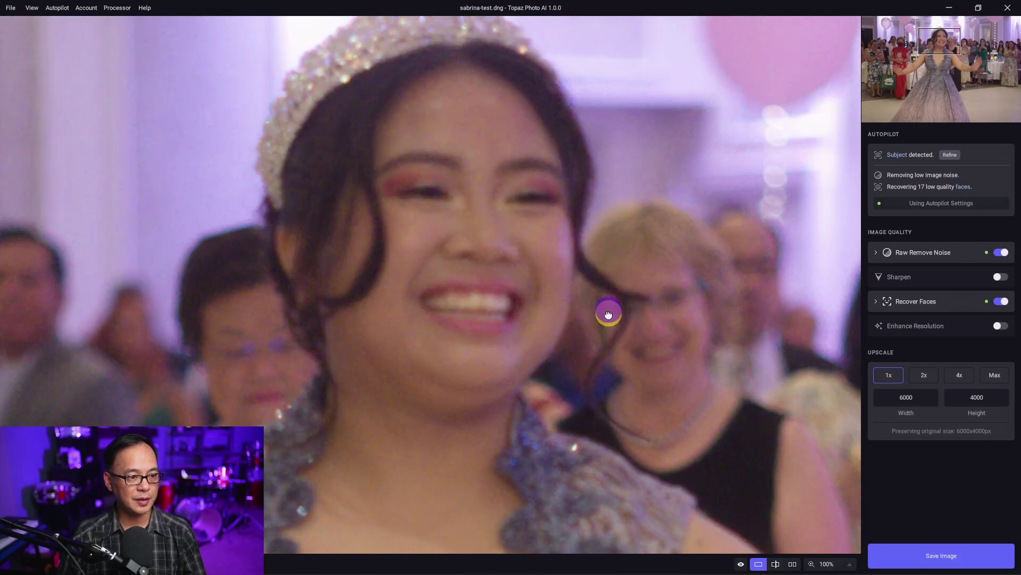
drag(609, 310, 611, 258)
scroll(599, 349, down, 2)
Step: Switch to the split comparison view and sweep the divider across the woman's face to compare original and enhanced versions
key(ctrl+2)
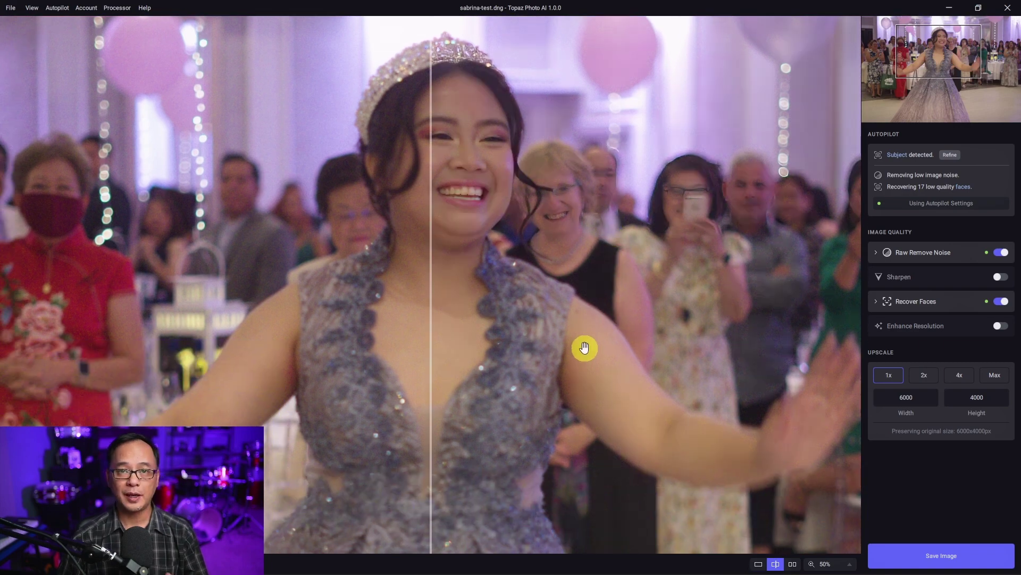
drag(431, 244, 720, 208)
drag(534, 155, 525, 346)
drag(320, 247, 223, 222)
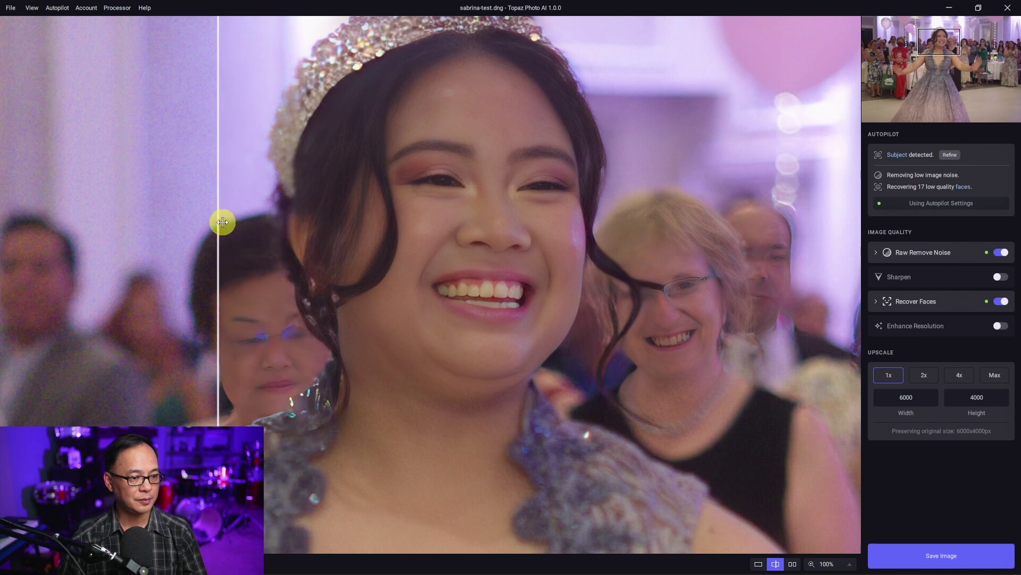
Step: Set the preview zoom to 50% and reposition the previewed area over the woman and nearby guests
click(830, 564)
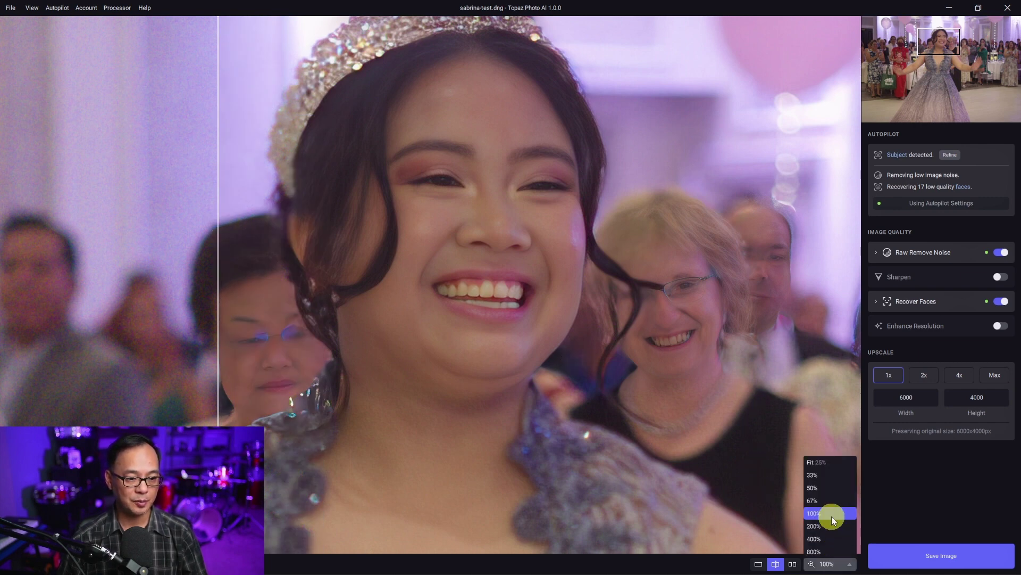
click(834, 489)
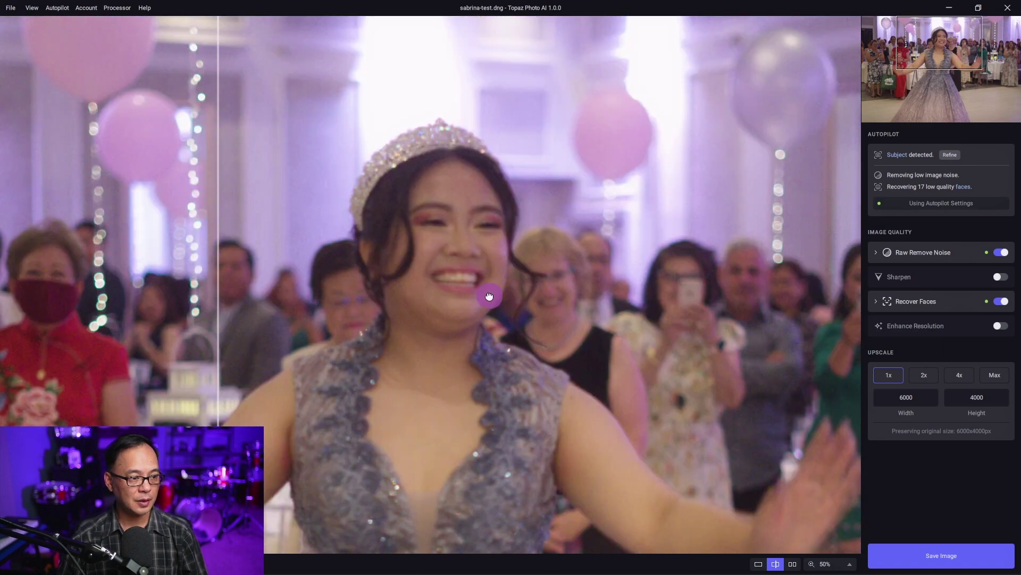
drag(489, 295, 549, 234)
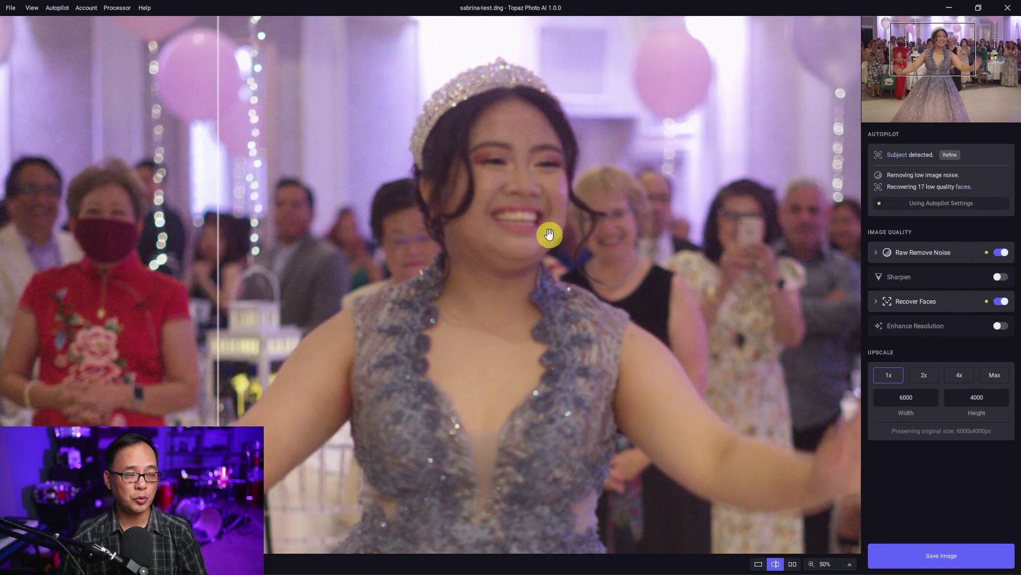
scroll(549, 234, up, 5)
scroll(549, 234, down, 4)
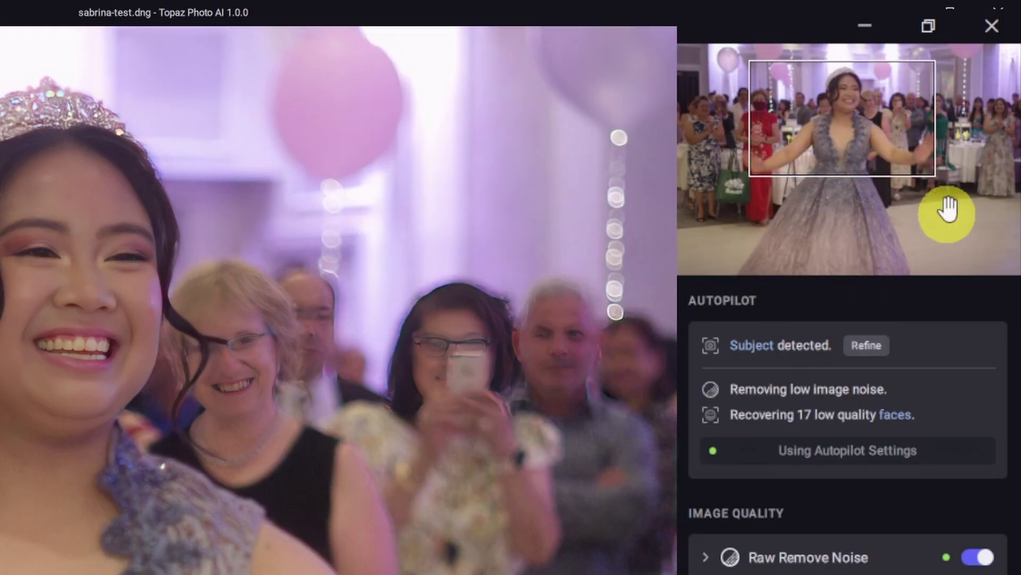
mouse_move(868, 127)
mouse_down()
mouse_move(878, 150)
mouse_move(849, 149)
mouse_move(839, 126)
mouse_move(859, 126)
mouse_move(853, 115)
mouse_move(866, 132)
mouse_up()
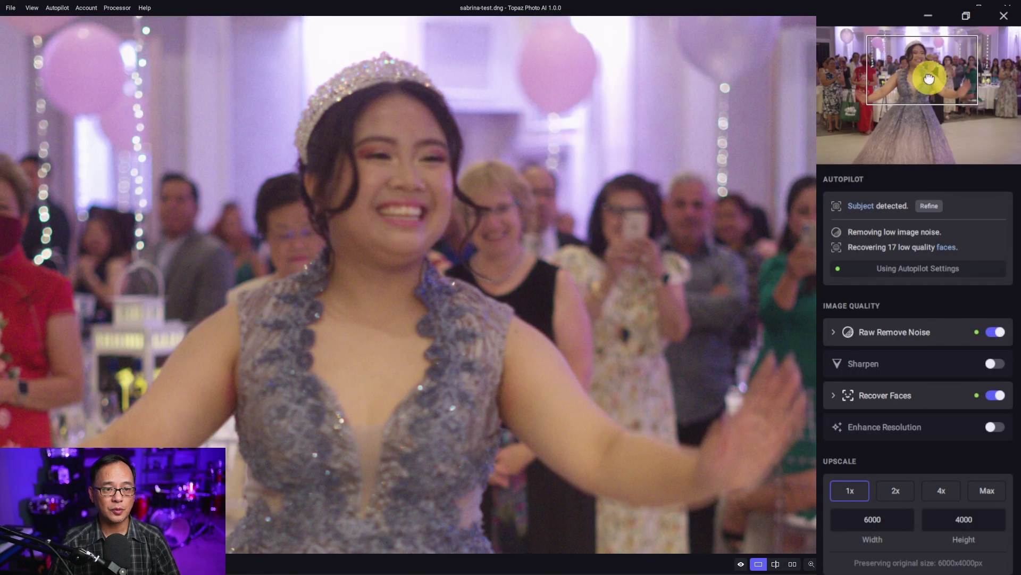
mouse_move(929, 79)
mouse_down()
mouse_move(953, 114)
mouse_move(908, 119)
mouse_move(918, 74)
mouse_up()
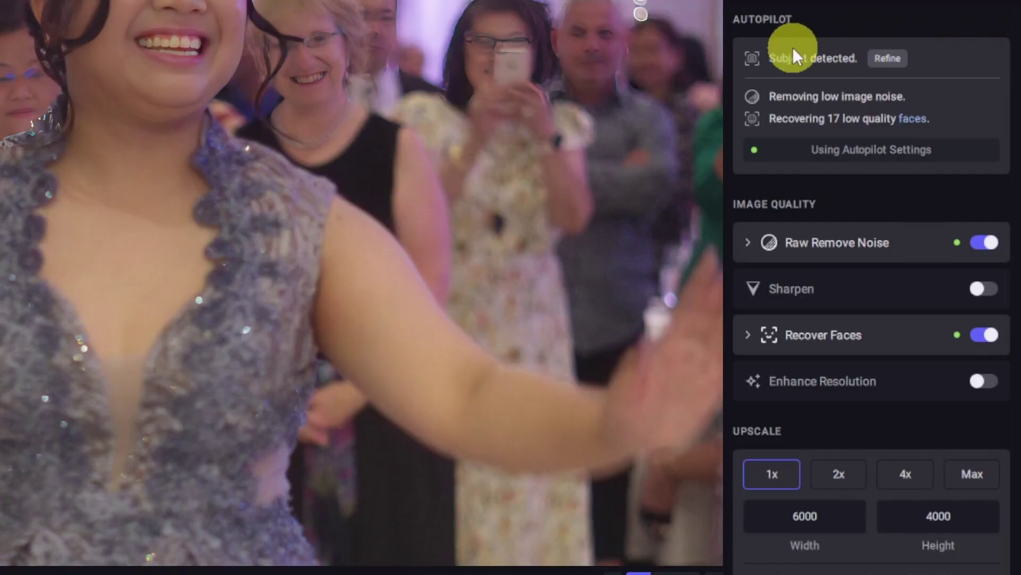
Step: Start refining the detected subject, try the Portrait mask, and return to the Default mask
mouse_move(772, 57)
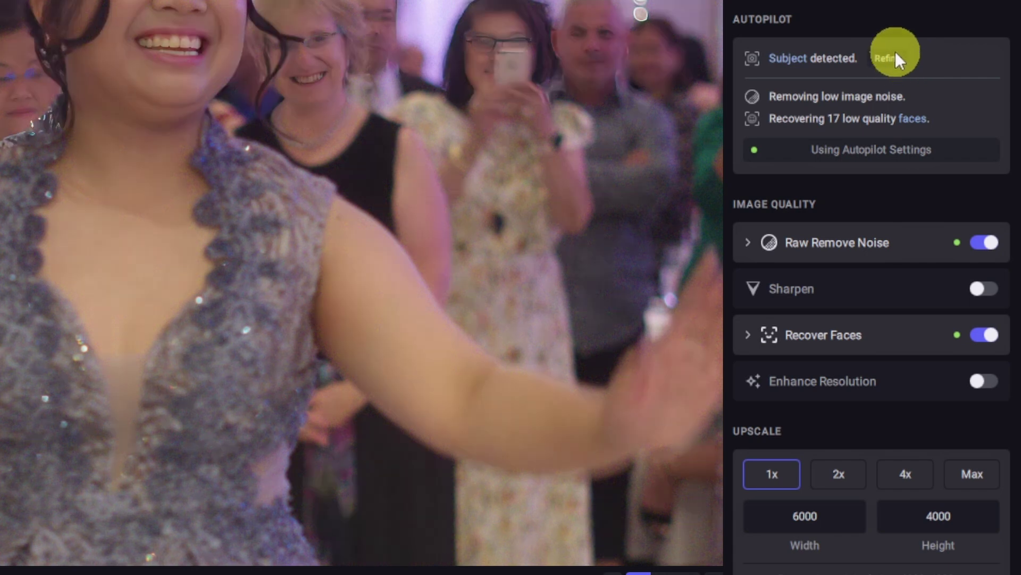
click(896, 57)
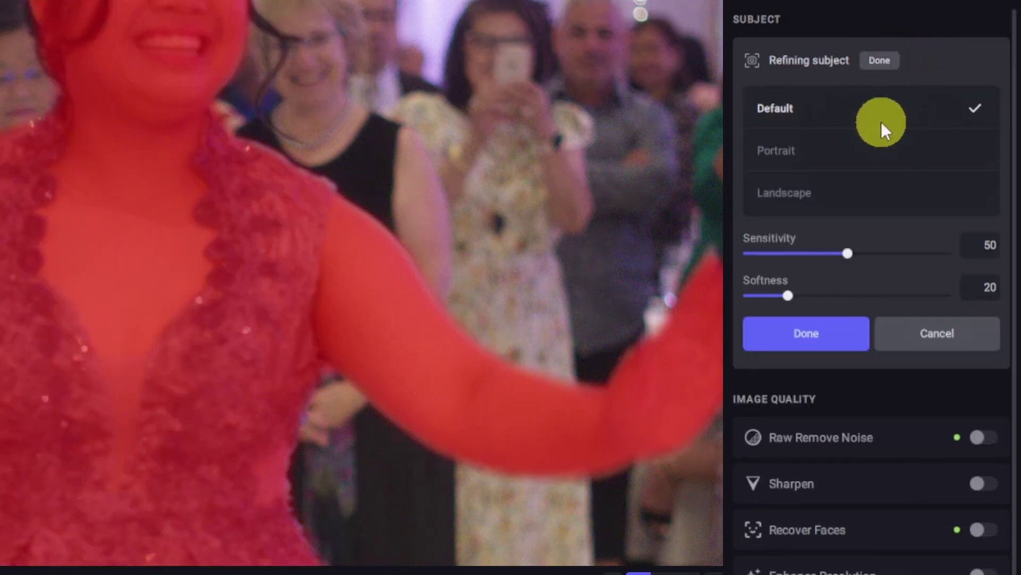
click(855, 148)
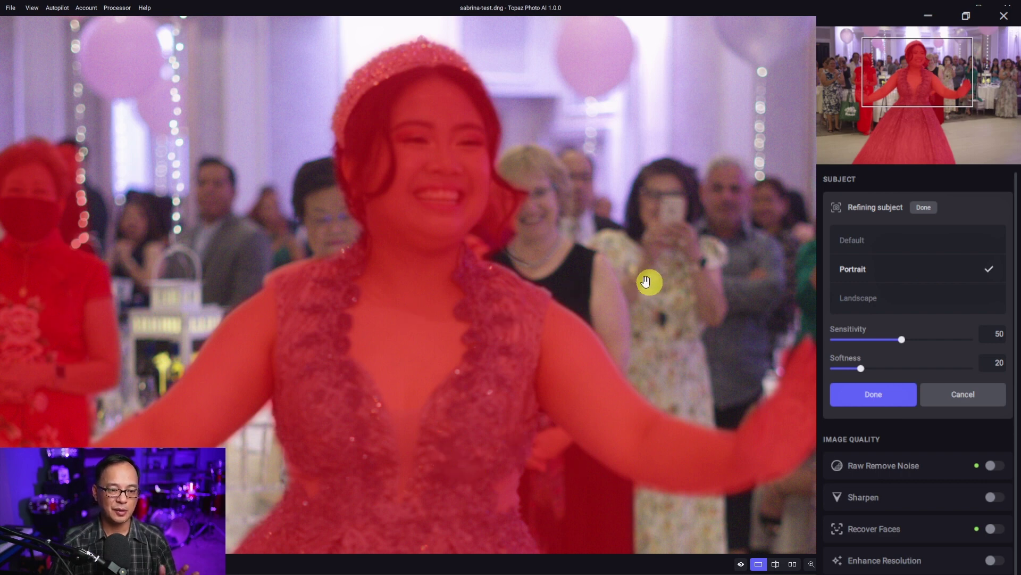
click(954, 243)
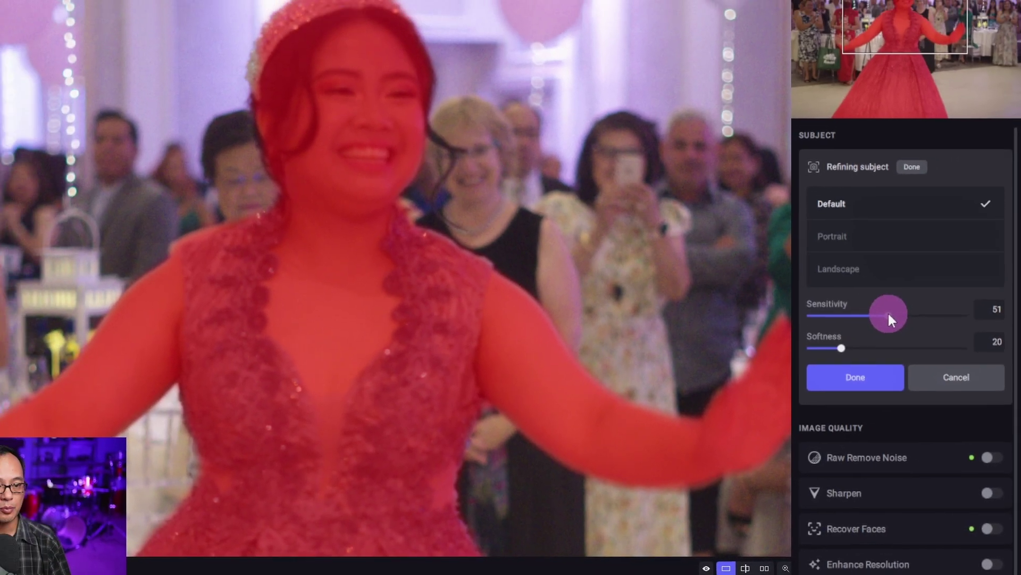
Step: Test the subject mask's Sensitivity at 100 and set it to 52
drag(847, 253, 822, 252)
drag(854, 336, 999, 330)
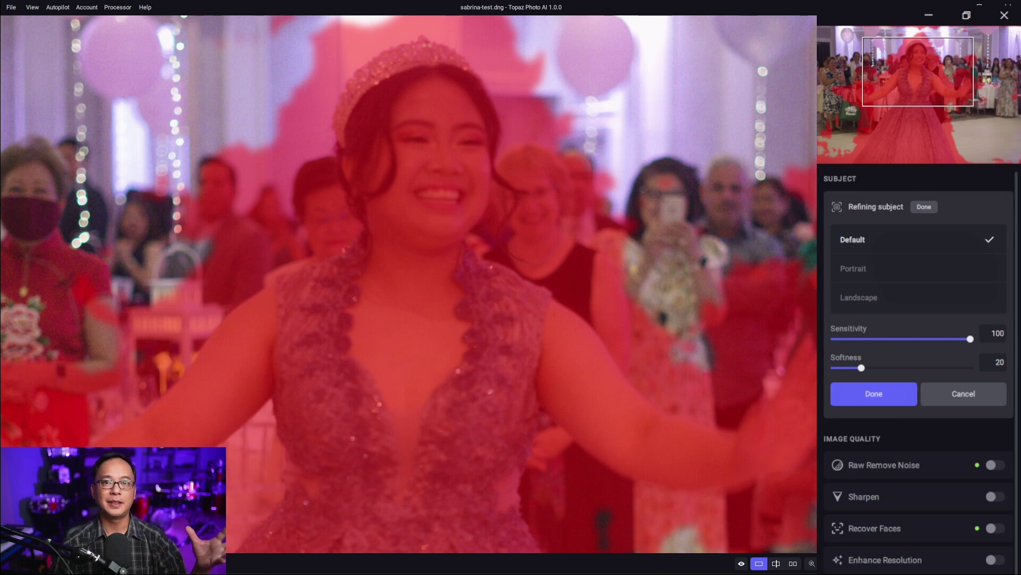
drag(966, 338, 904, 340)
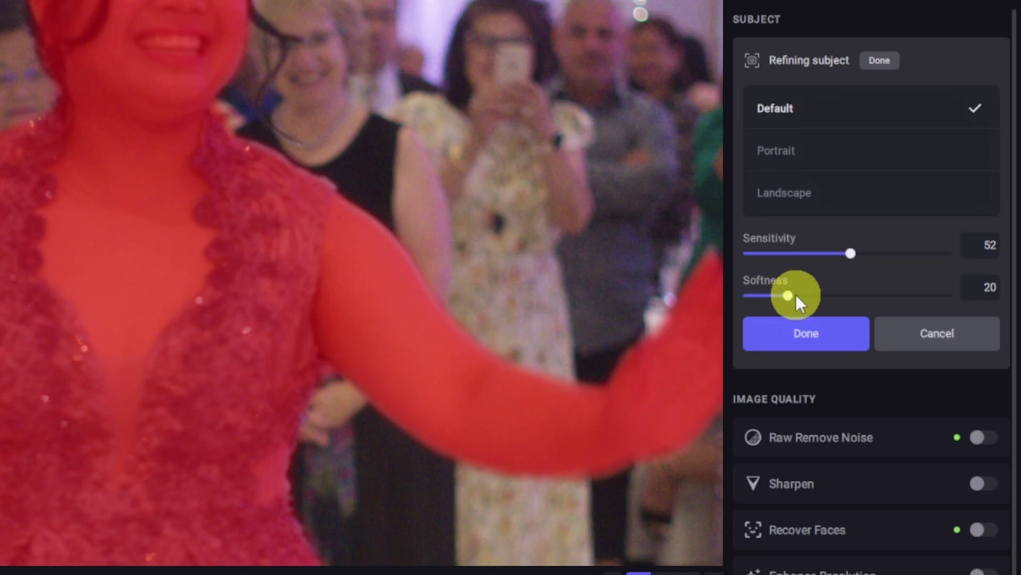
Step: Compare the subject mask's edges at Softness 85 and 0, set Softness to 51, and finish refining
drag(797, 296, 918, 298)
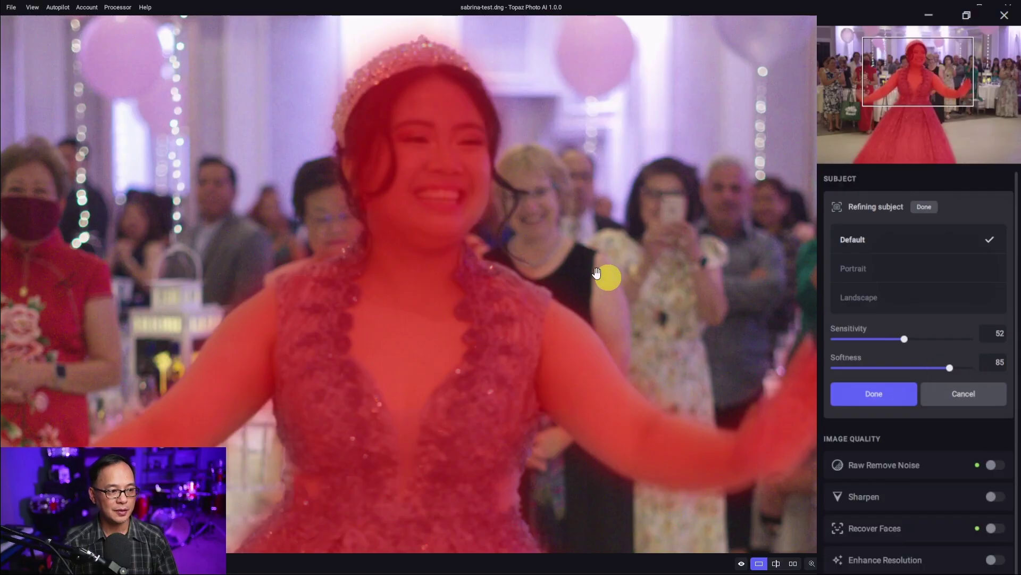
scroll(569, 233, up, 2)
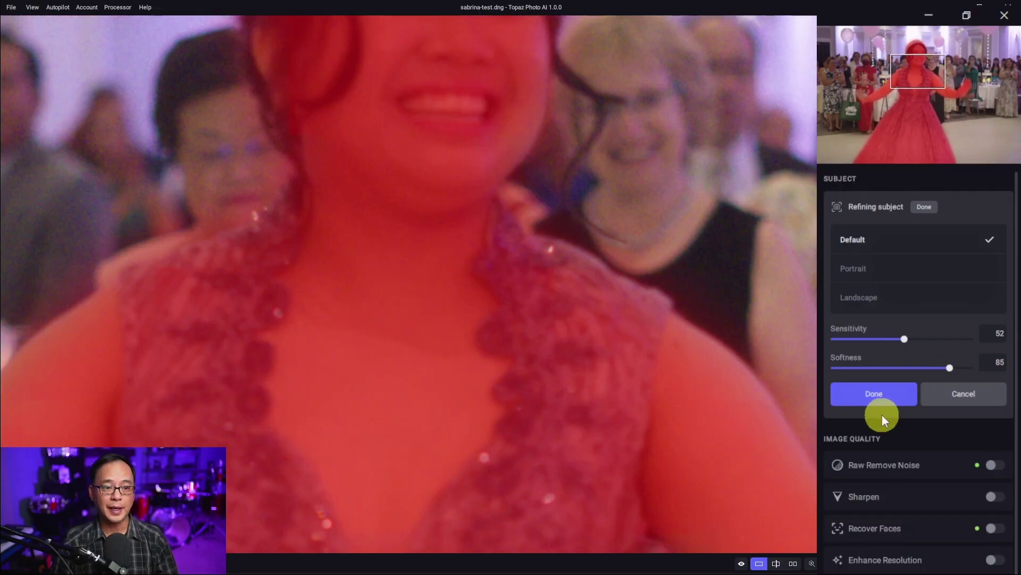
drag(899, 366, 834, 367)
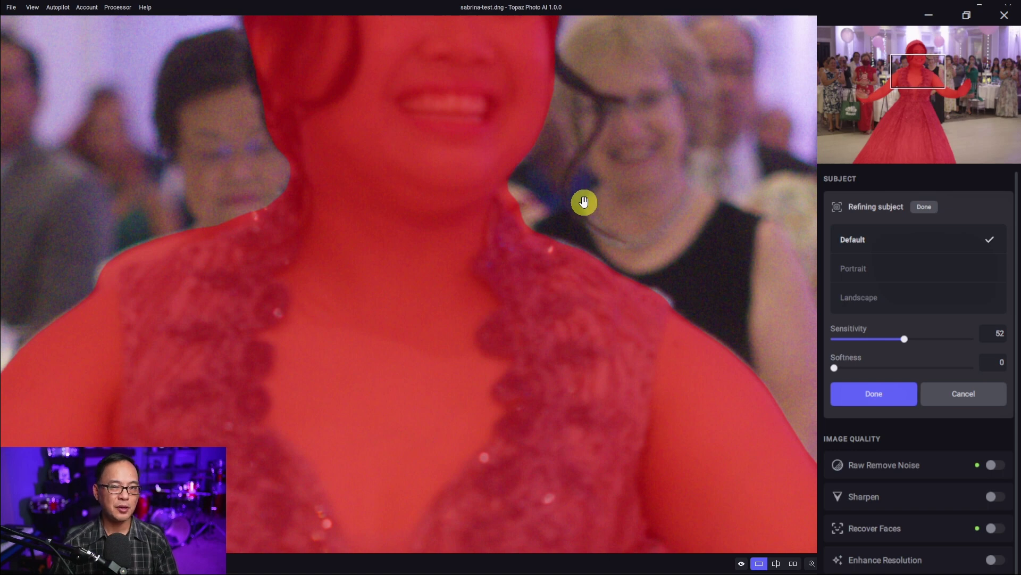
scroll(585, 207, down, 1)
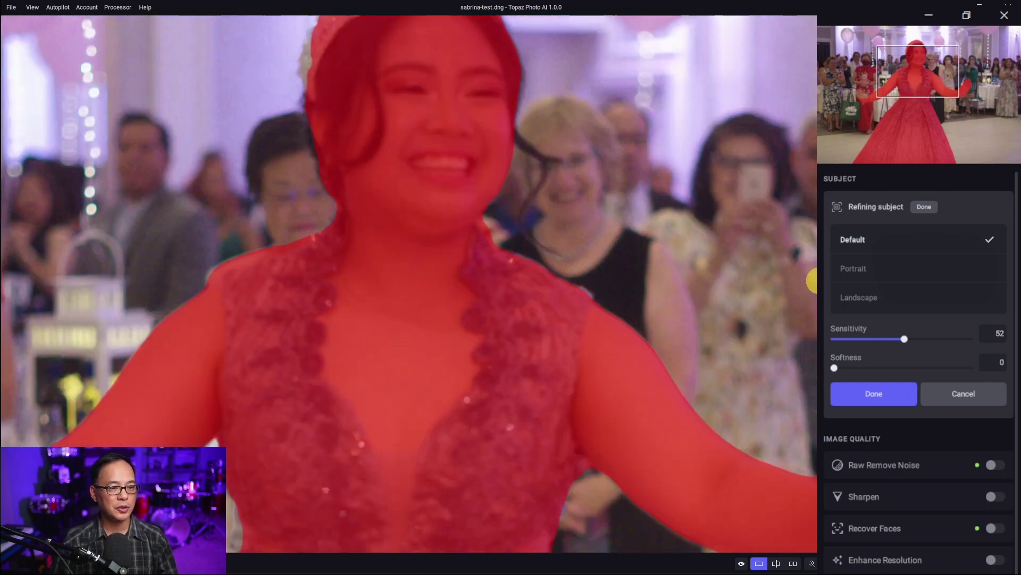
drag(838, 367, 903, 368)
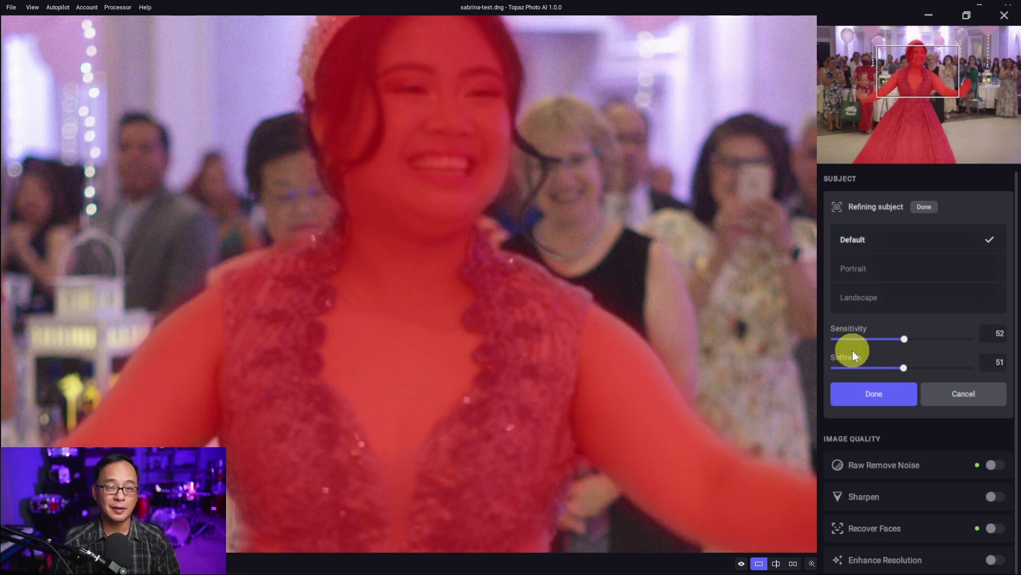
click(924, 206)
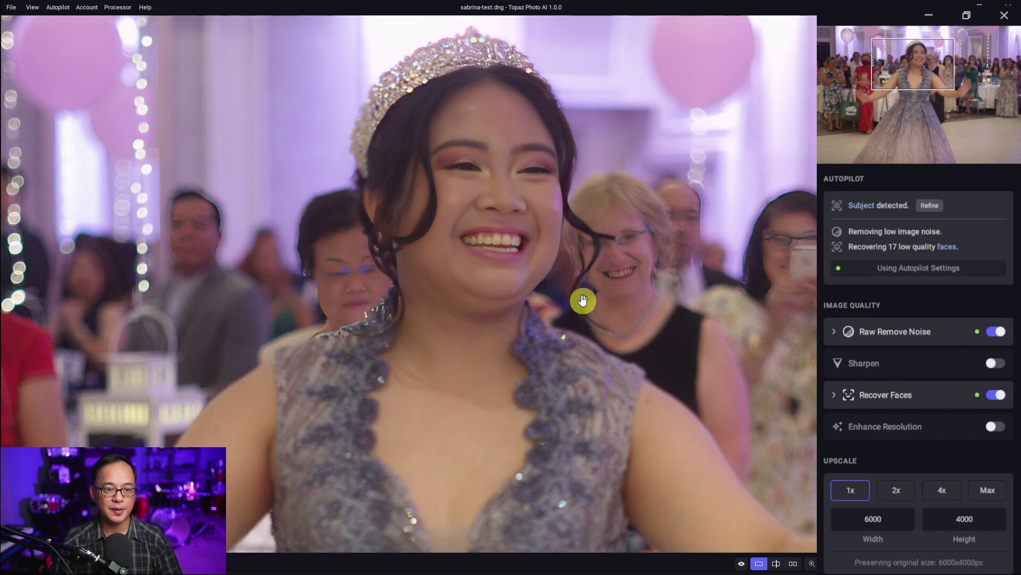
Step: Check which faces in the photo are detected for recovery
mouse_move(950, 248)
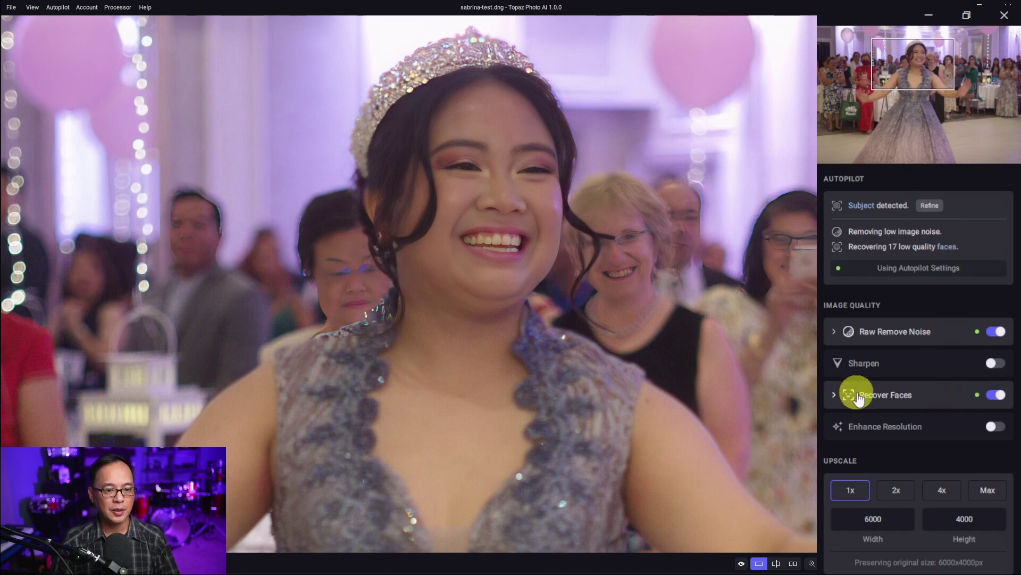
Step: Turn off Recover Faces, sharpen the subject with Lens Blur at Strength 55, and compare before and after in a split view
click(994, 394)
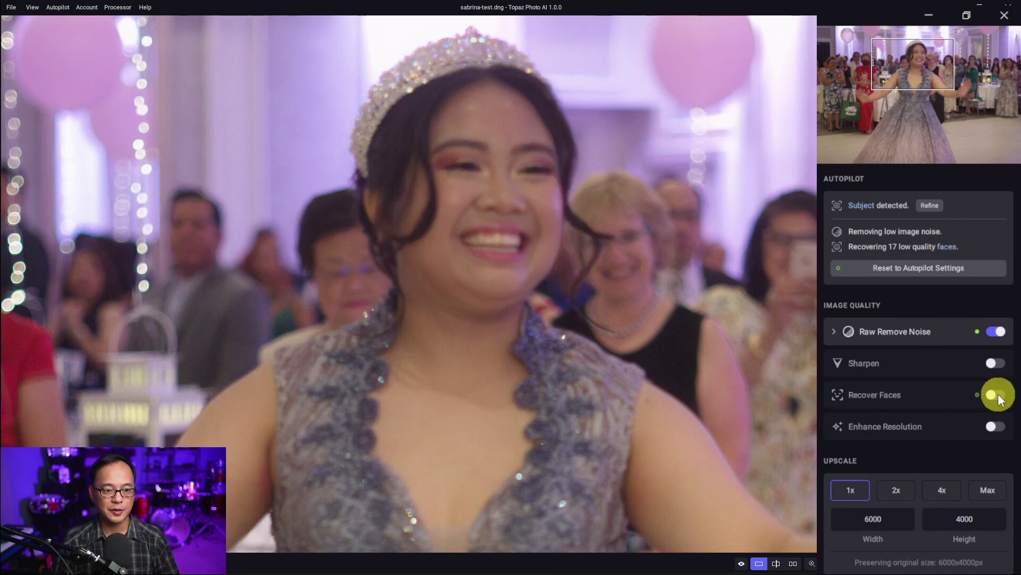
click(993, 363)
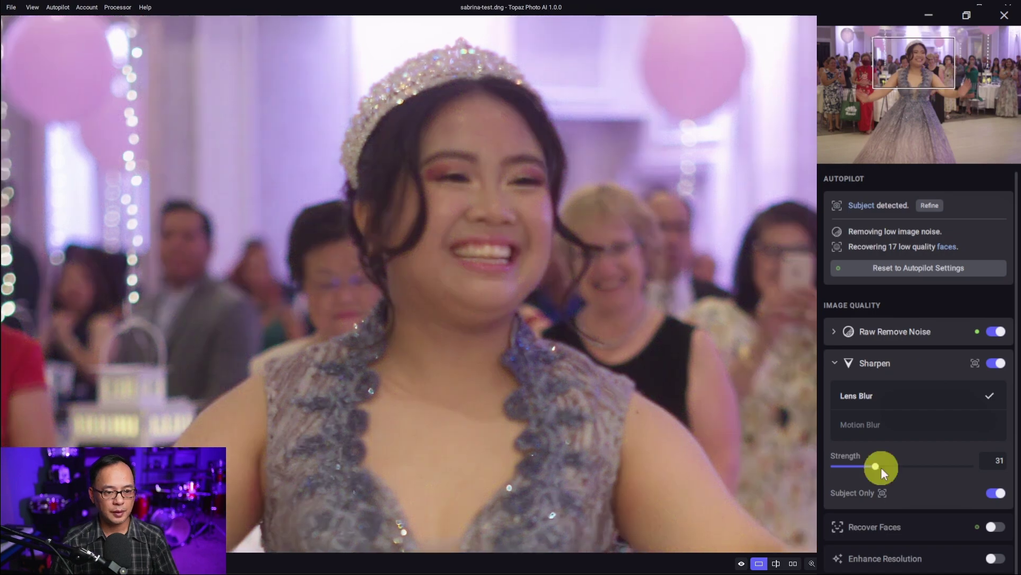
drag(881, 467, 908, 466)
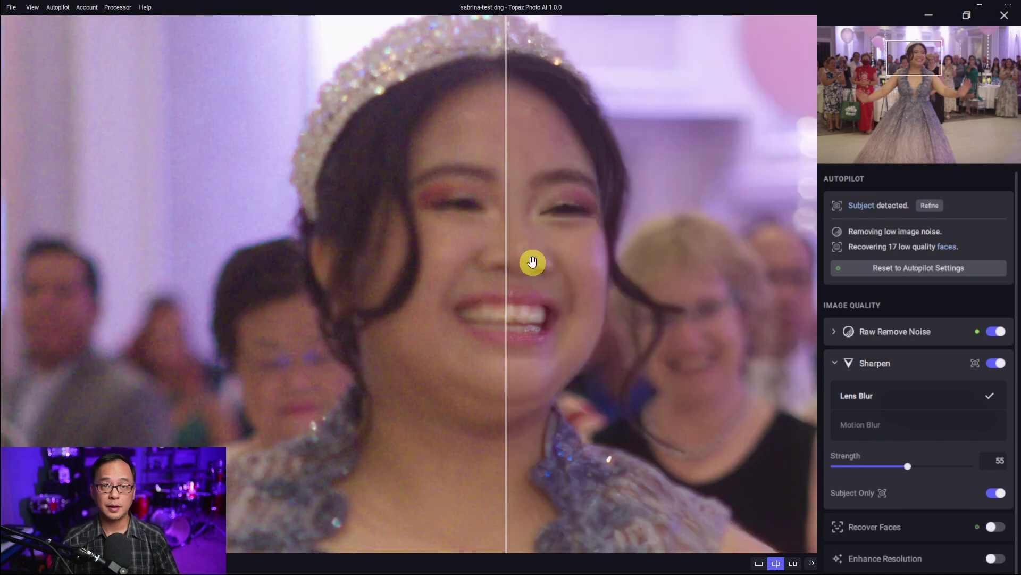
drag(504, 260, 212, 272)
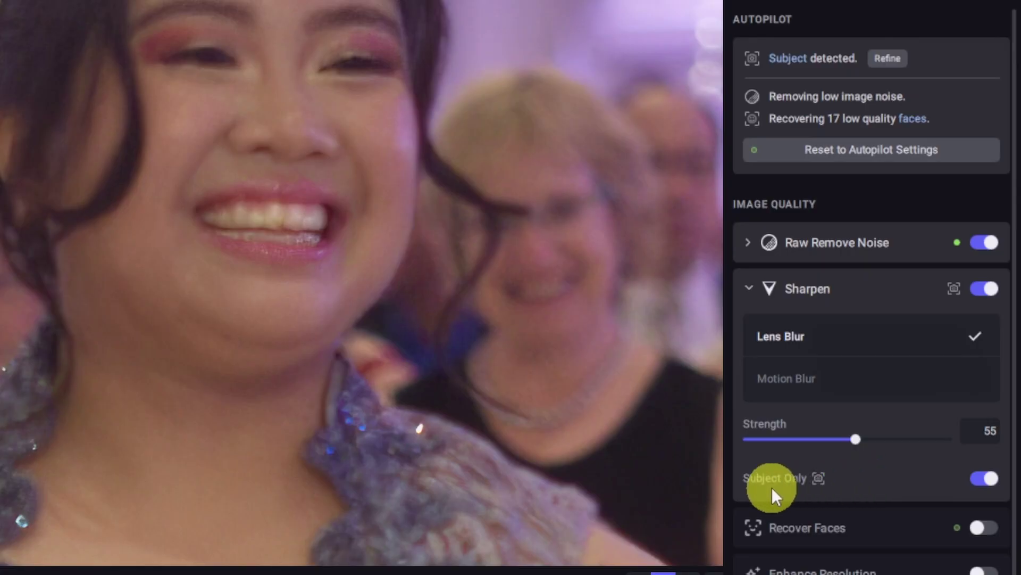
Step: Compare the sharpening with Subject Only turned off and turned back on
mouse_move(772, 483)
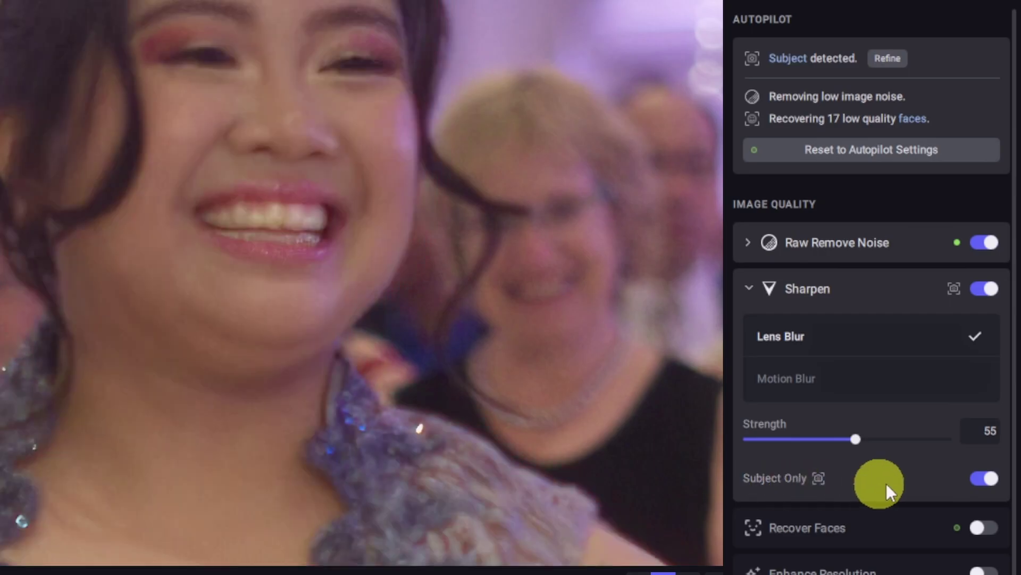
click(984, 478)
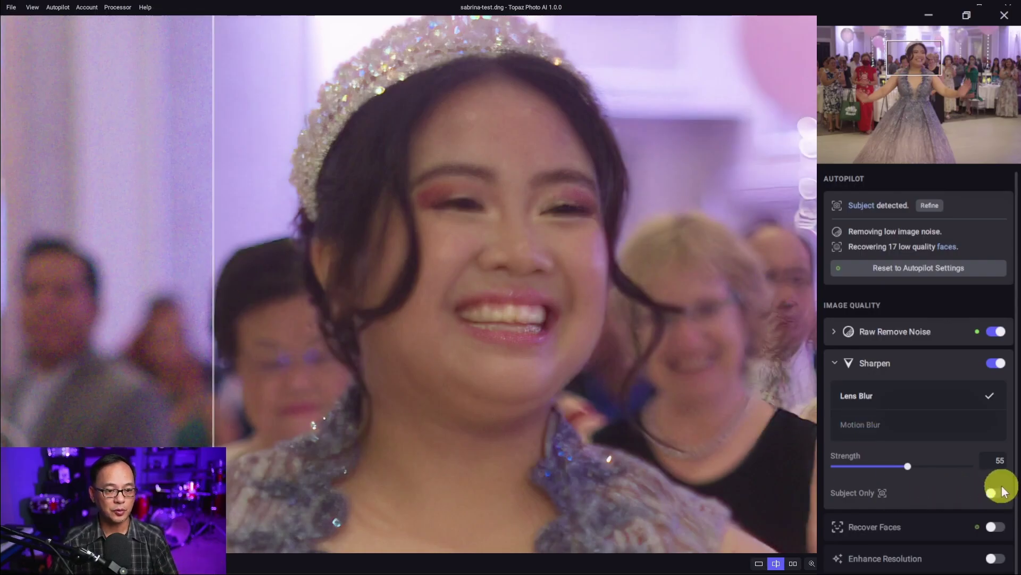
click(988, 494)
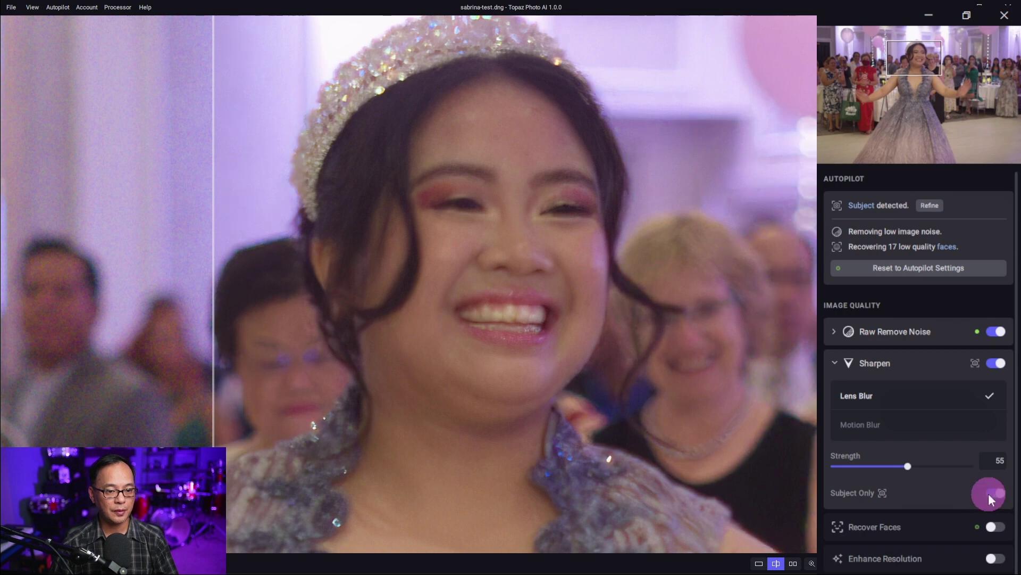
Step: Turn Recover Faces back on and compare the original and enhanced photo side by side
click(995, 526)
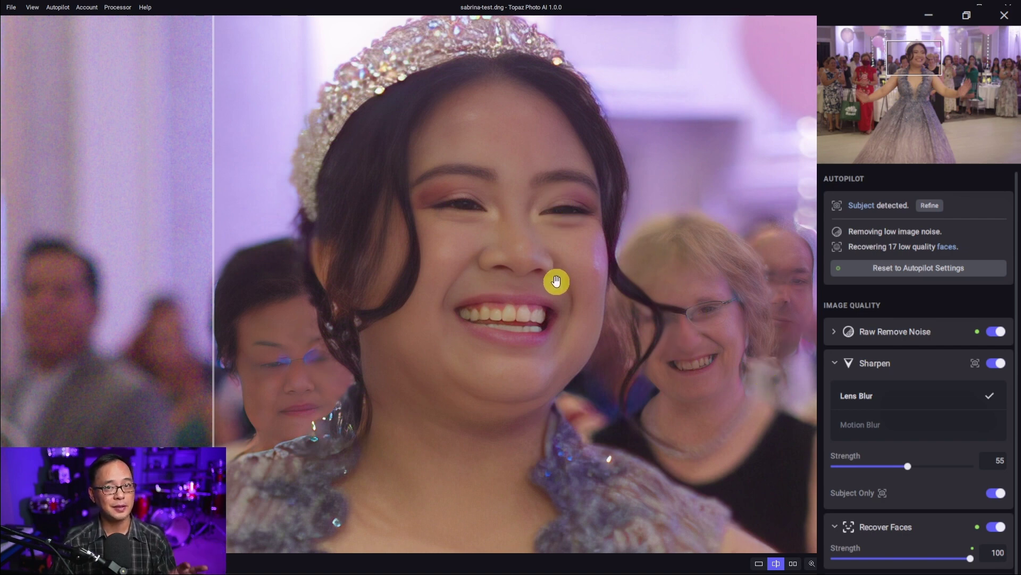
drag(398, 272, 312, 313)
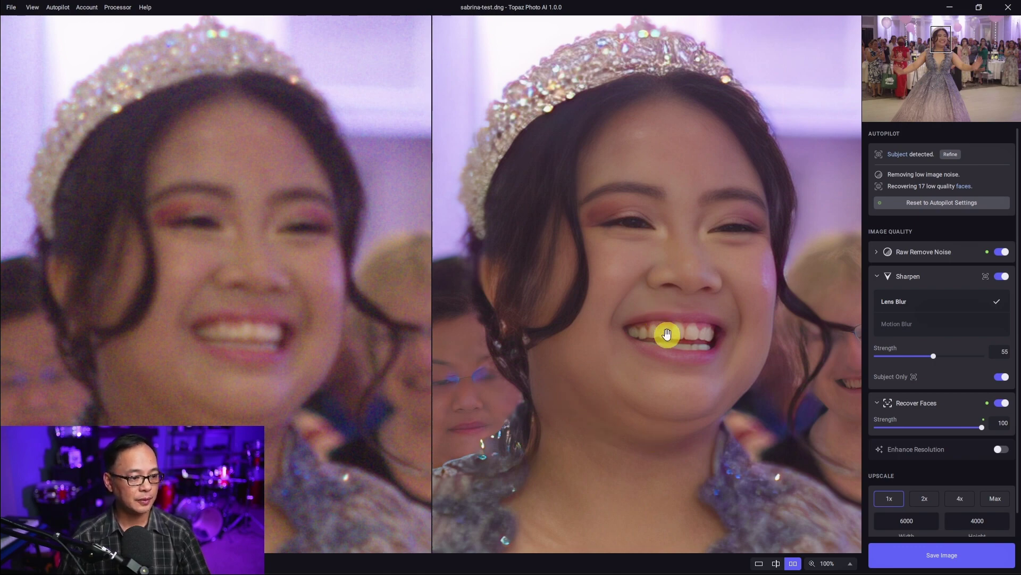
scroll(658, 314, down, 3)
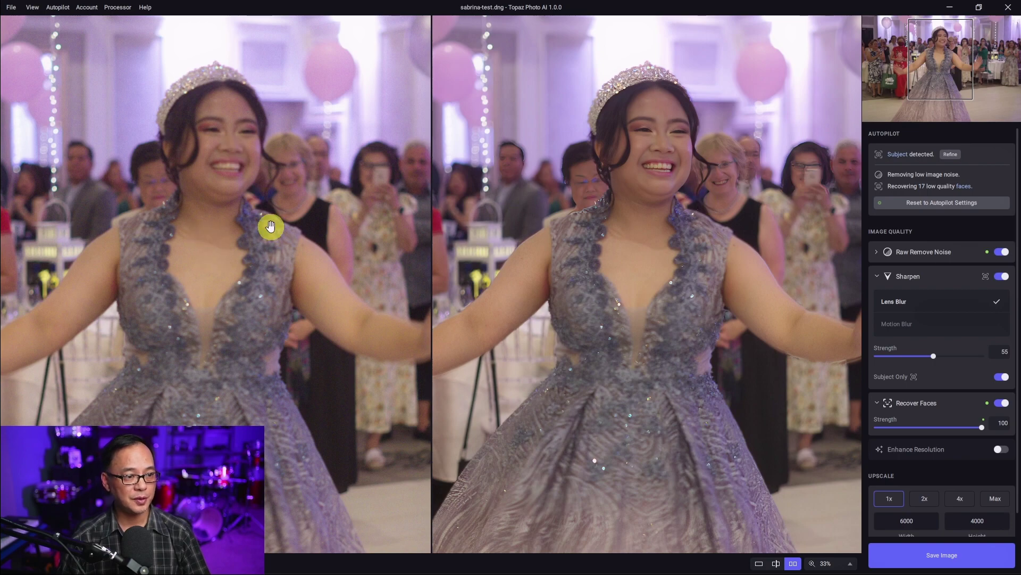
click(876, 252)
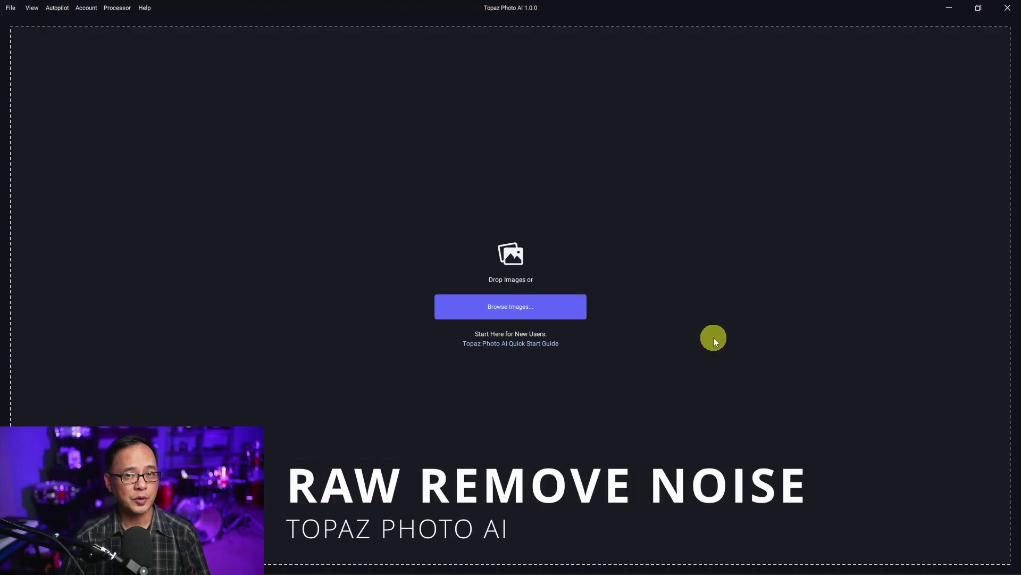
Step: Open the drum kit photo _MG_9693.CR3 from the Topaz Photo AI Tests folder
click(548, 305)
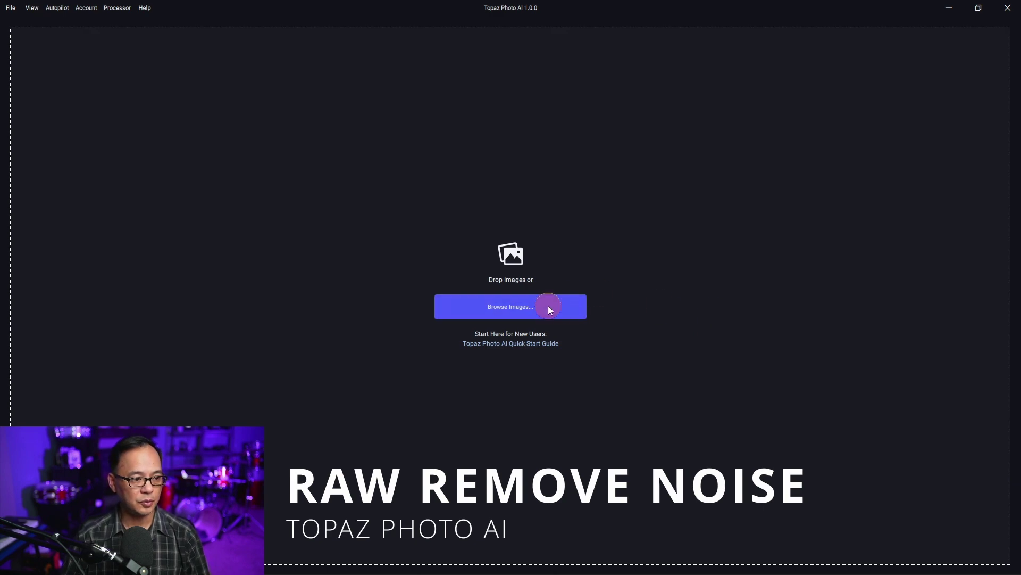
click(269, 102)
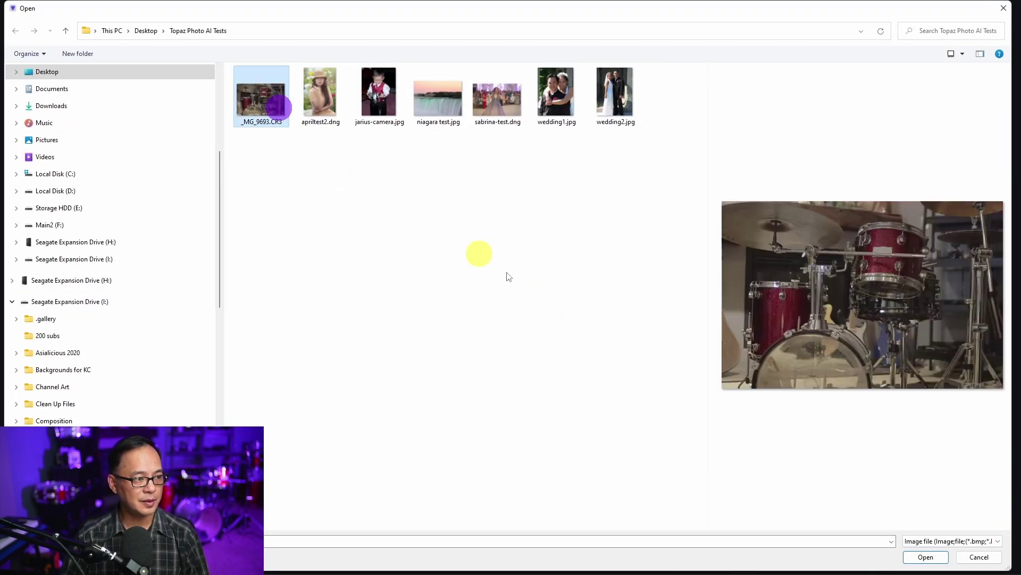
click(925, 557)
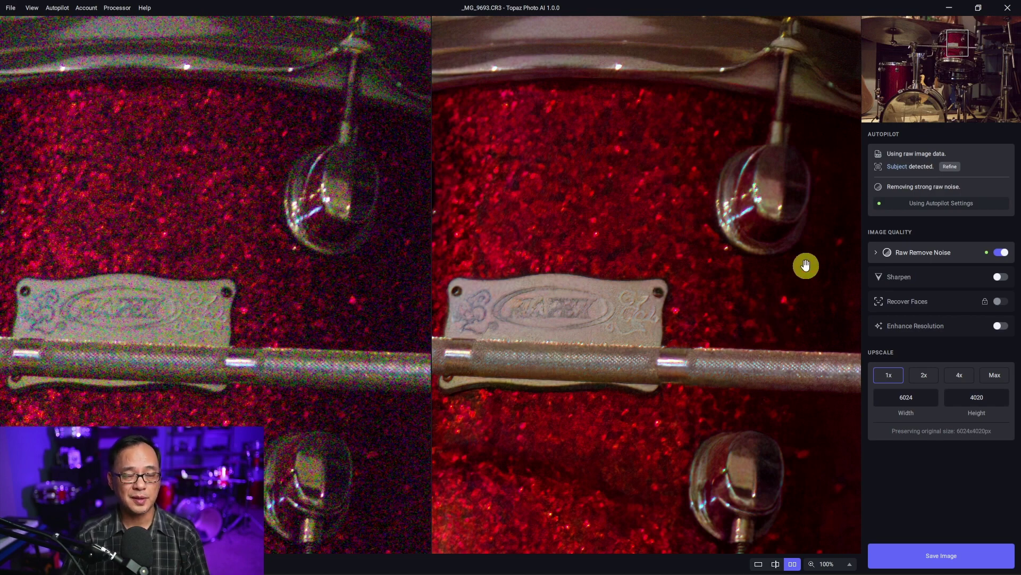
Step: Examine the raw noise removal across the drum kit photo, comparing original and result side by side and in a split view
scroll(720, 257, down, 3)
scroll(717, 259, down, 2)
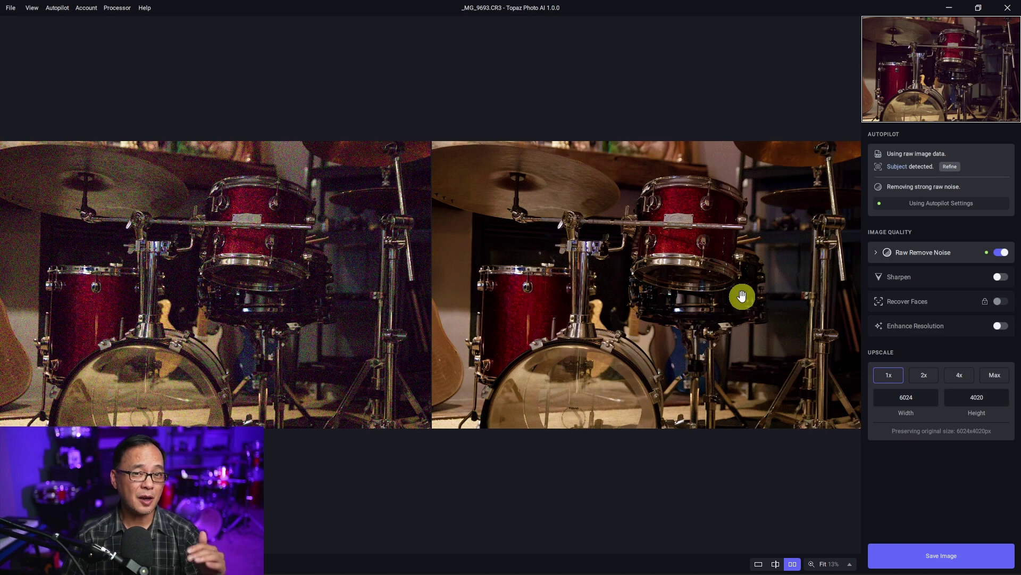
click(776, 564)
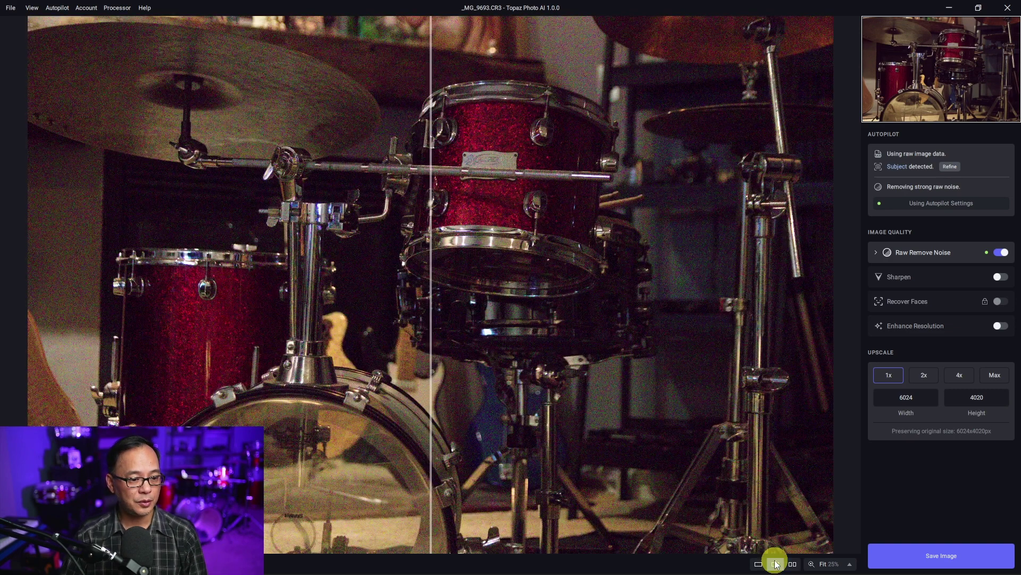
drag(448, 228, 94, 292)
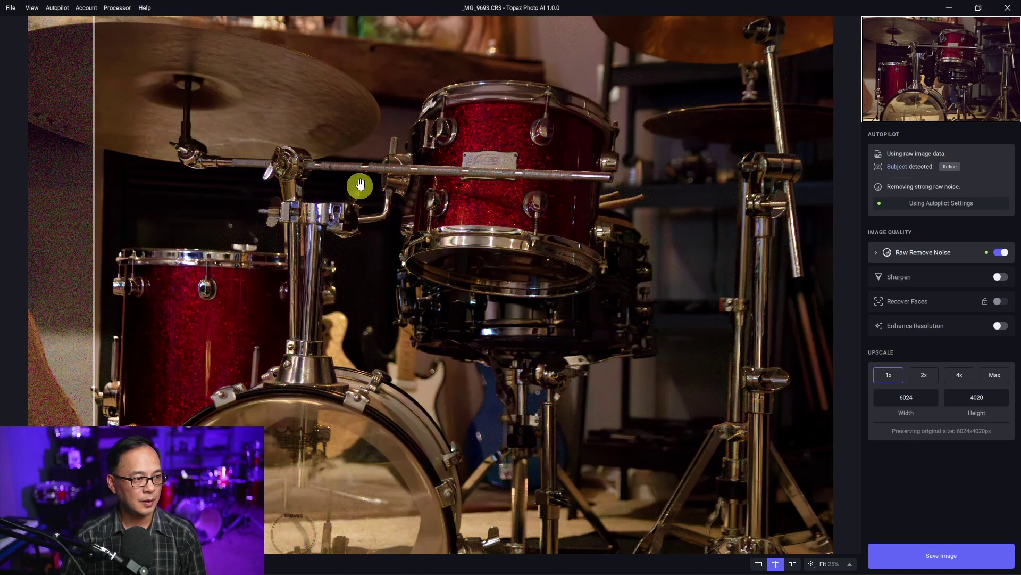
scroll(360, 185, up, 3)
scroll(567, 392, down, 1)
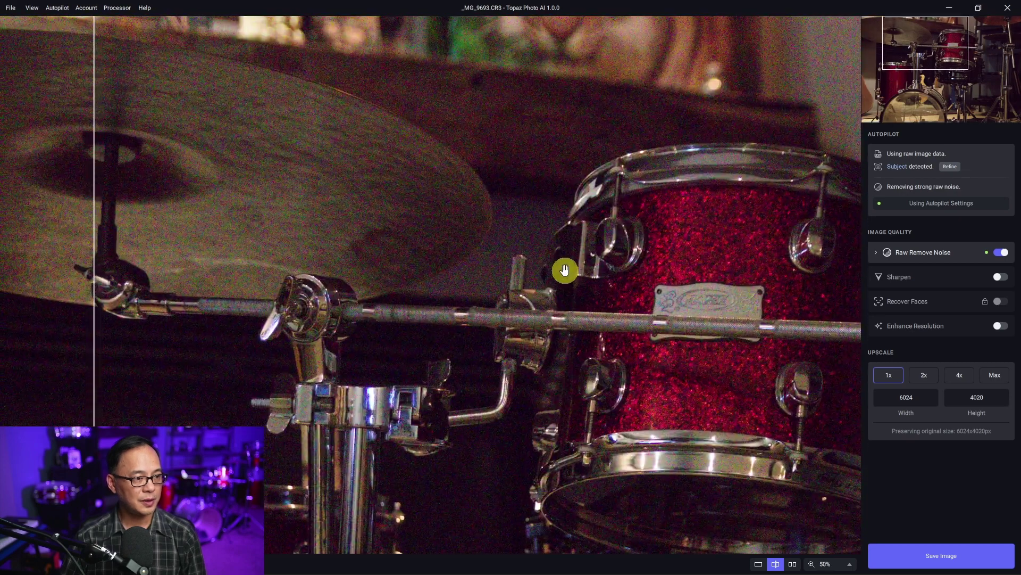
drag(549, 206, 535, 296)
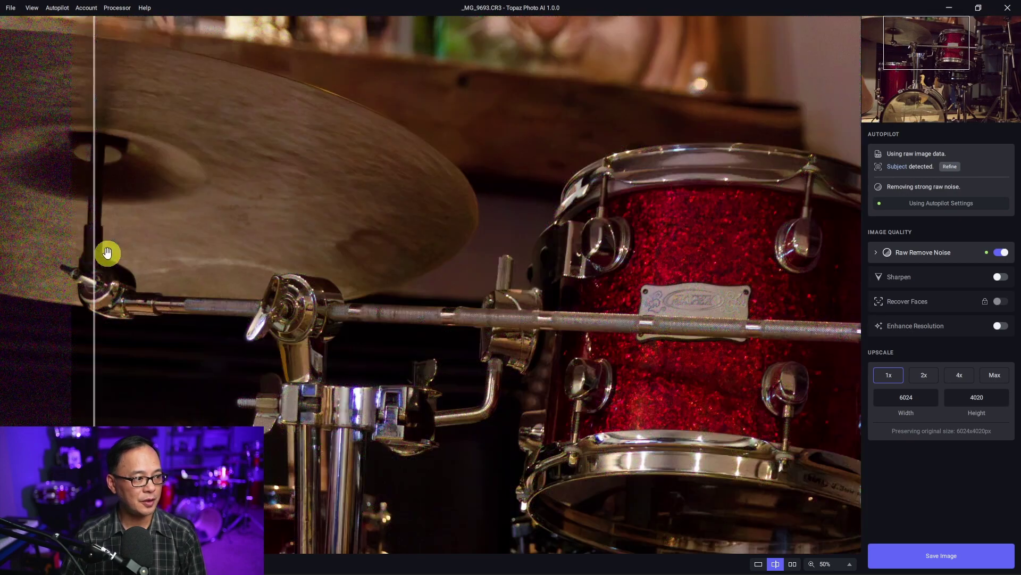
drag(93, 246, 705, 246)
drag(798, 250, 81, 260)
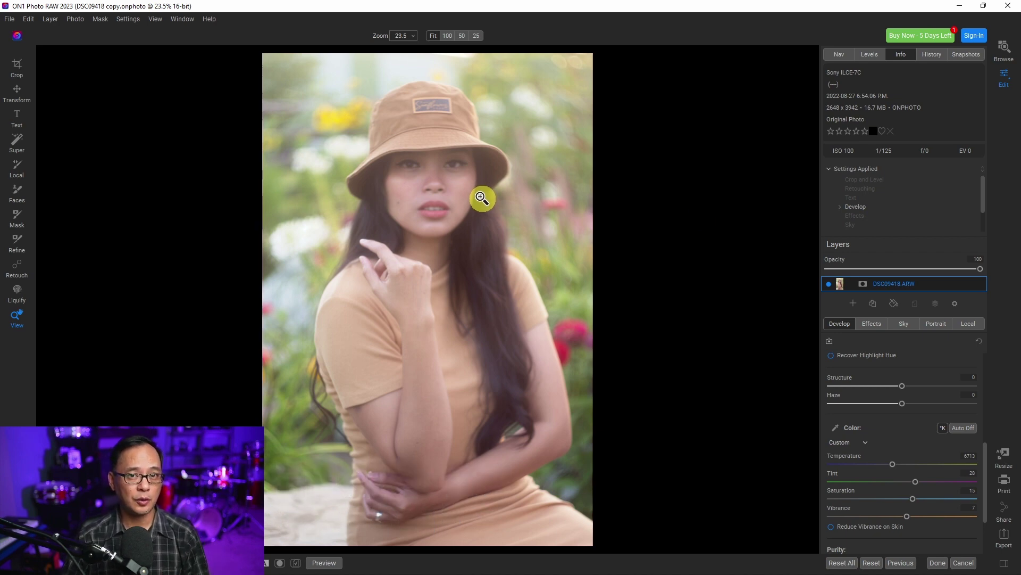
Step: In ON1 Photo RAW, check the focus on the portrait's face and send the photo to the Topaz Photo AI filter
click(464, 186)
drag(422, 223, 582, 275)
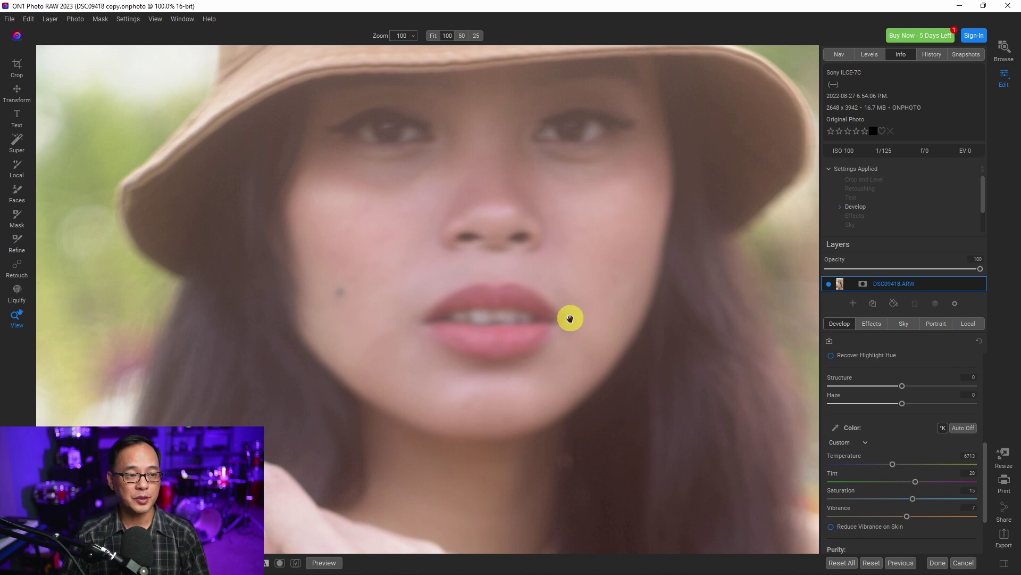
drag(569, 318, 449, 226)
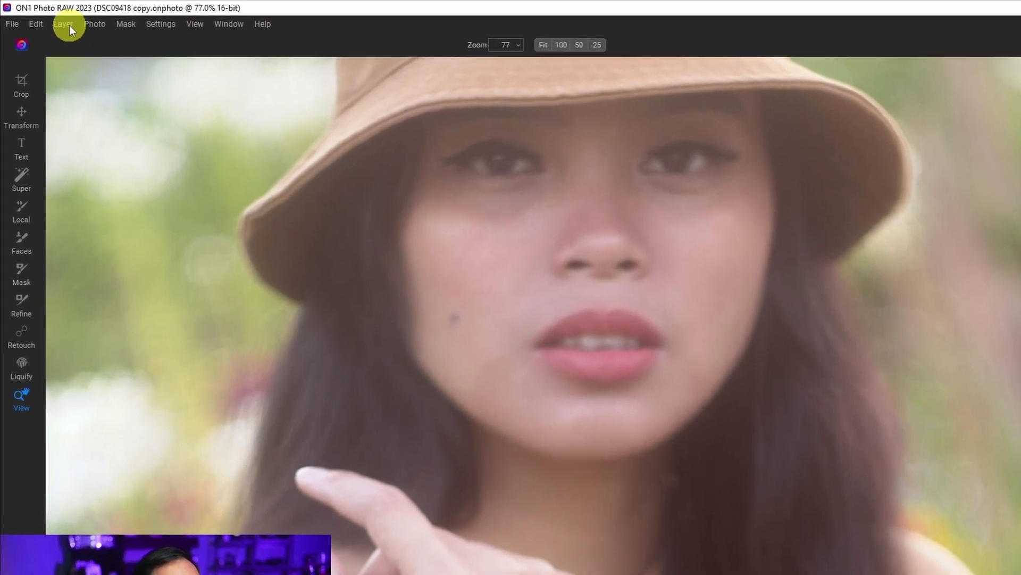
click(69, 24)
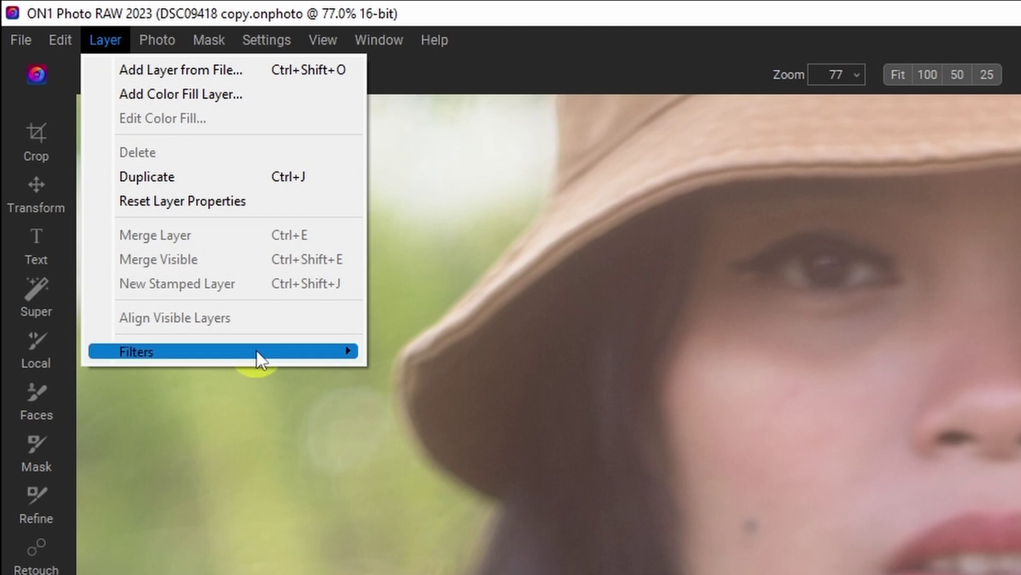
mouse_move(164, 216)
mouse_move(422, 360)
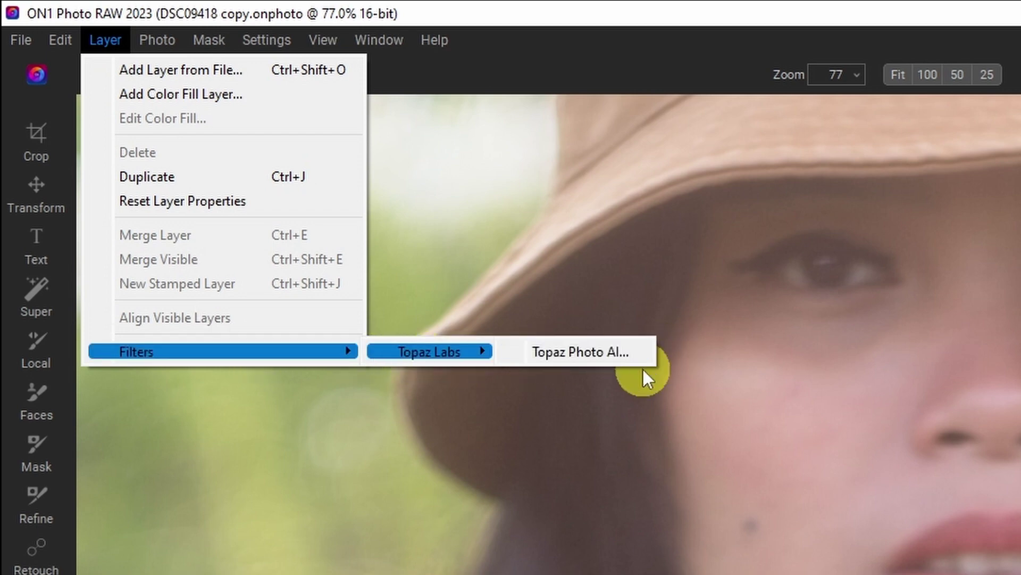
click(601, 351)
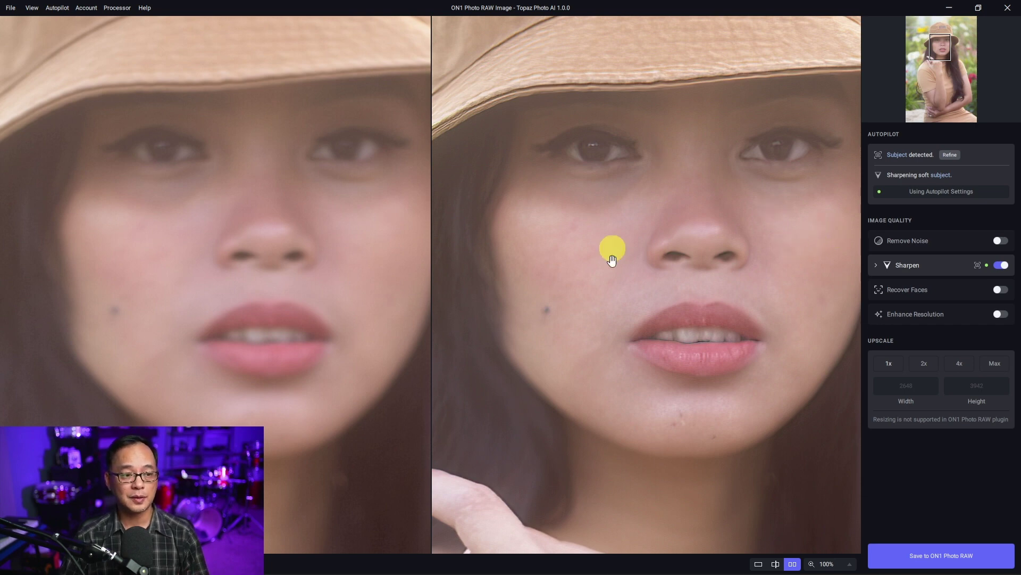
Step: Save the autopilot-sharpened portrait back to ON1 Photo RAW and compare the new layer with the original
scroll(708, 216, down, 2)
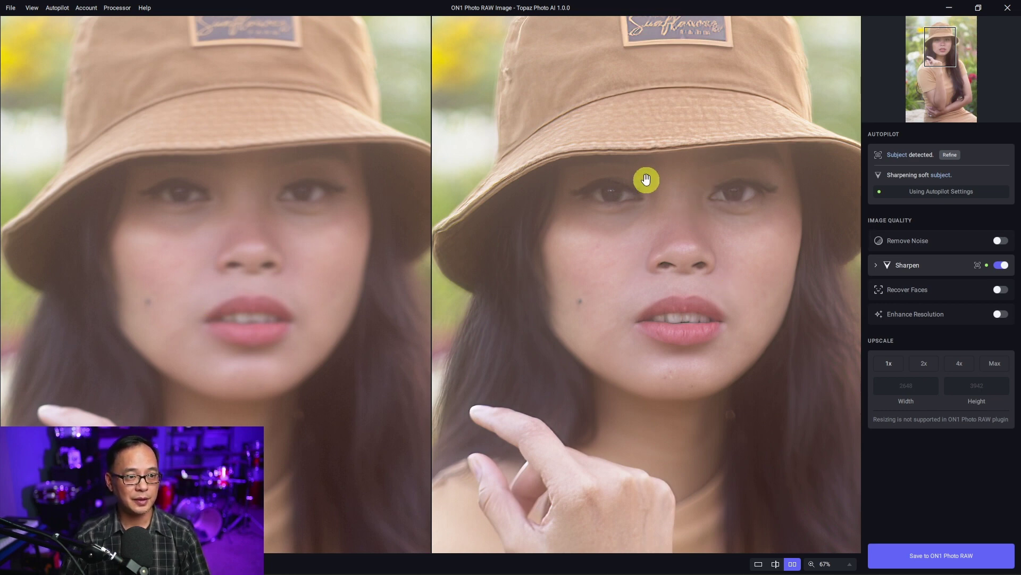
drag(560, 52, 558, 88)
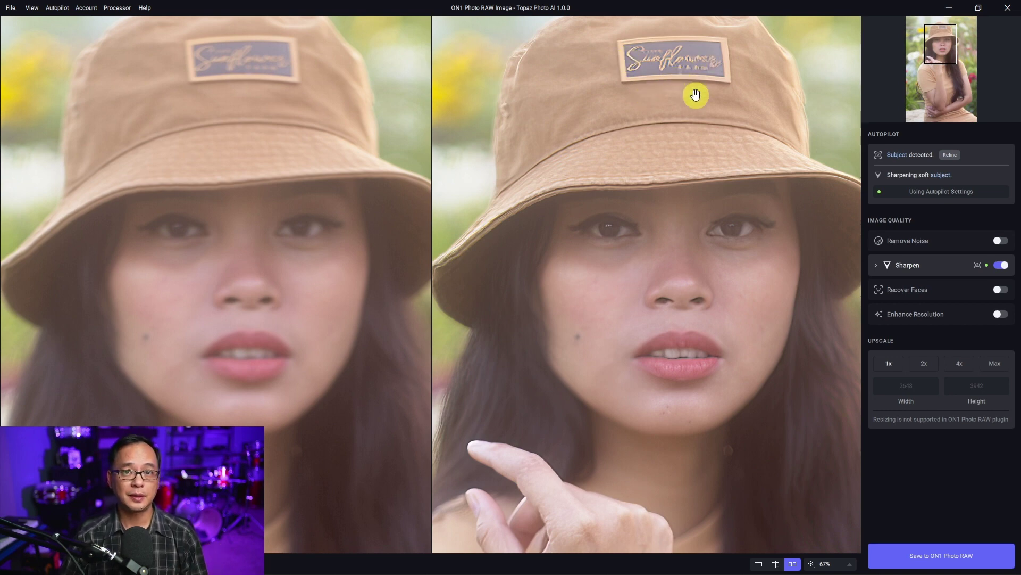
scroll(696, 94, down, 2)
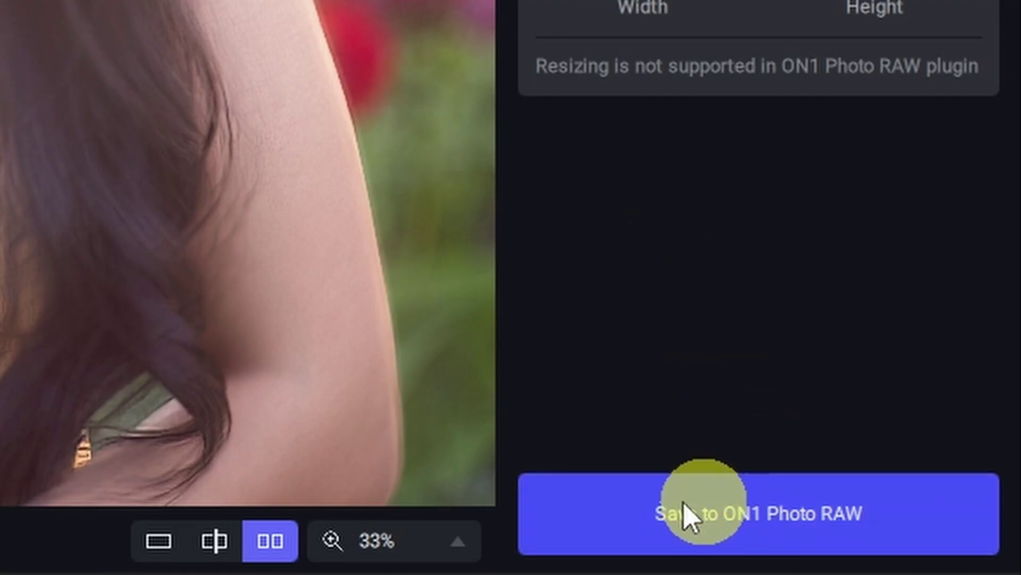
click(713, 503)
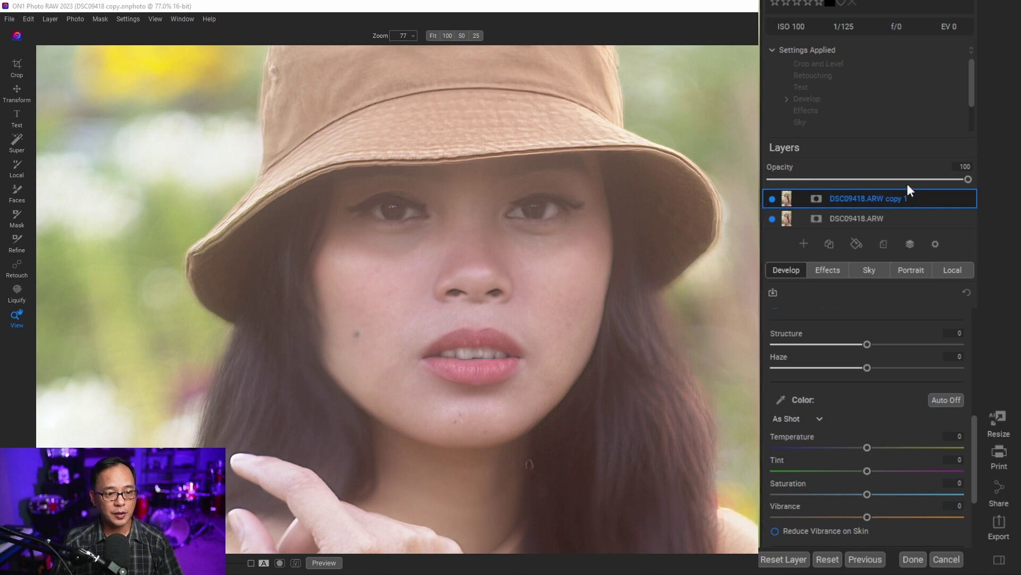
click(772, 199)
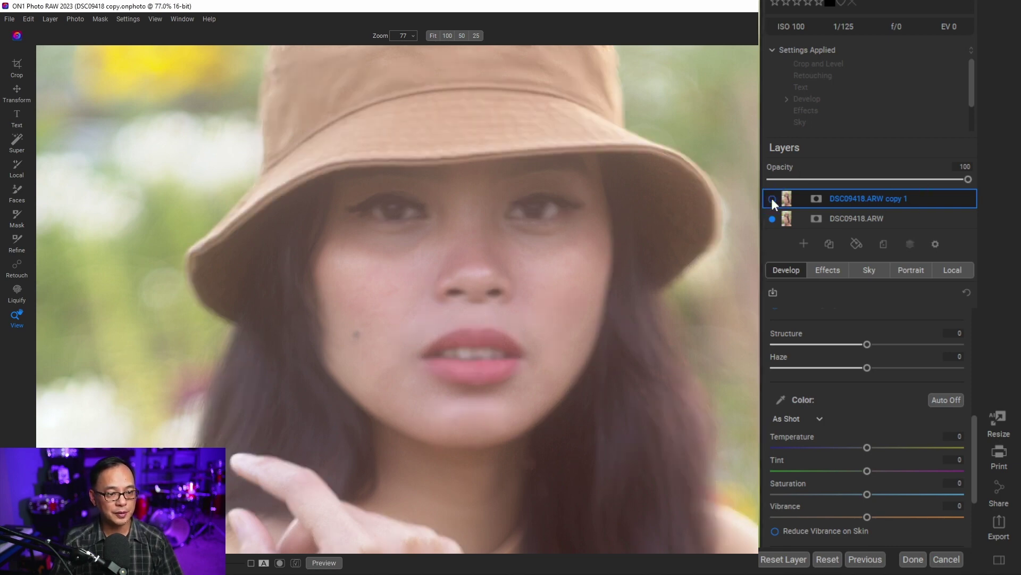
click(772, 198)
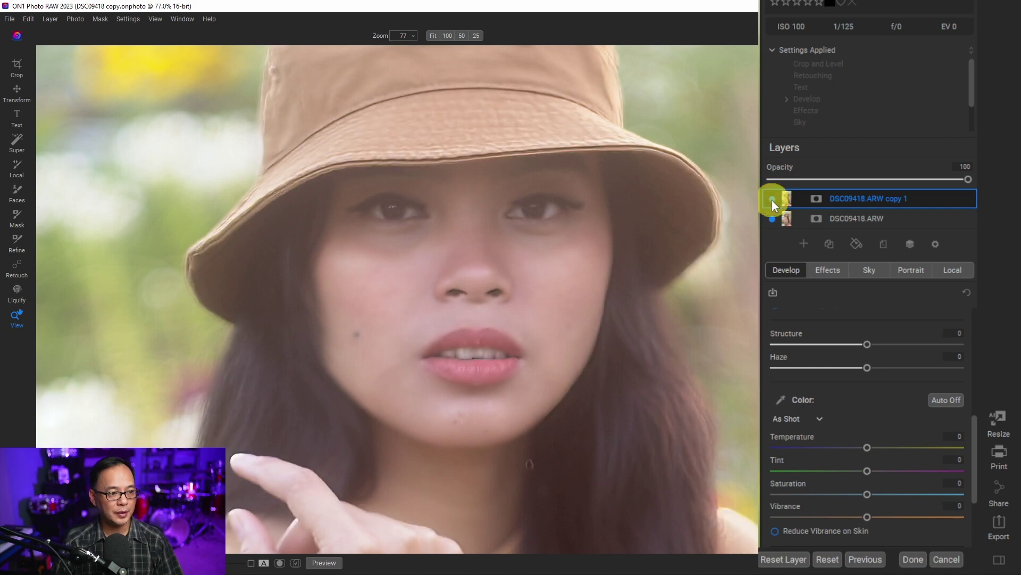
Step: Paint the sharpening out over the woman's hand in the mask of the DSC09418.ARW copy 1 layer
click(818, 197)
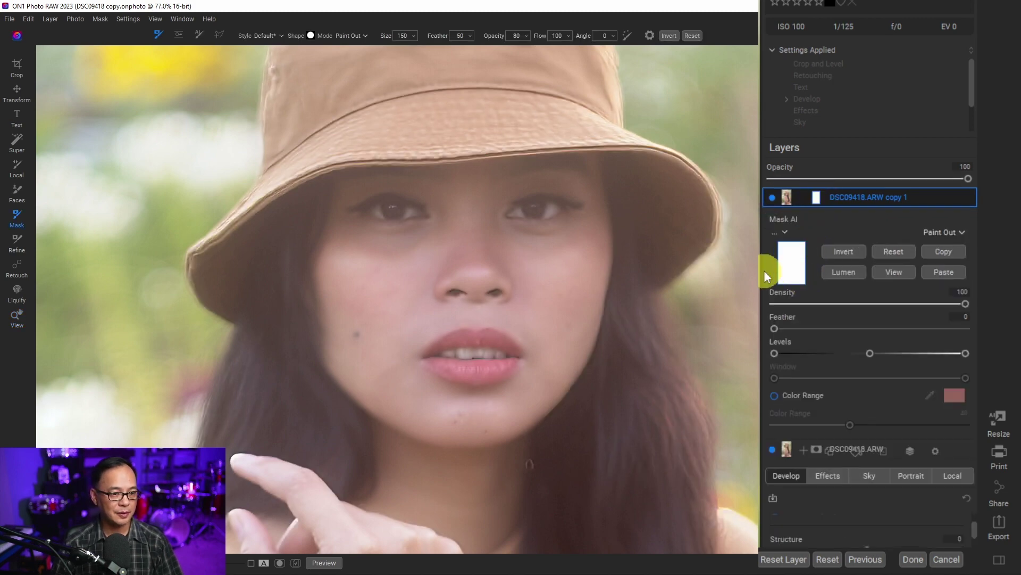
drag(520, 417, 572, 194)
click(289, 286)
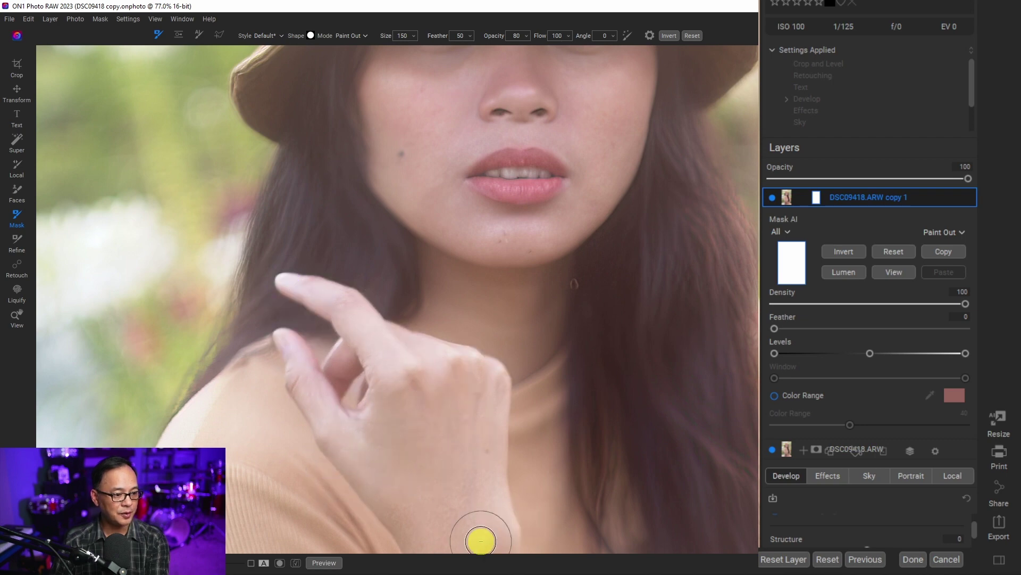
mouse_move(417, 358)
mouse_down()
mouse_move(335, 373)
mouse_move(452, 415)
mouse_up()
mouse_move(623, 229)
mouse_down()
mouse_move(549, 410)
mouse_move(562, 398)
mouse_up()
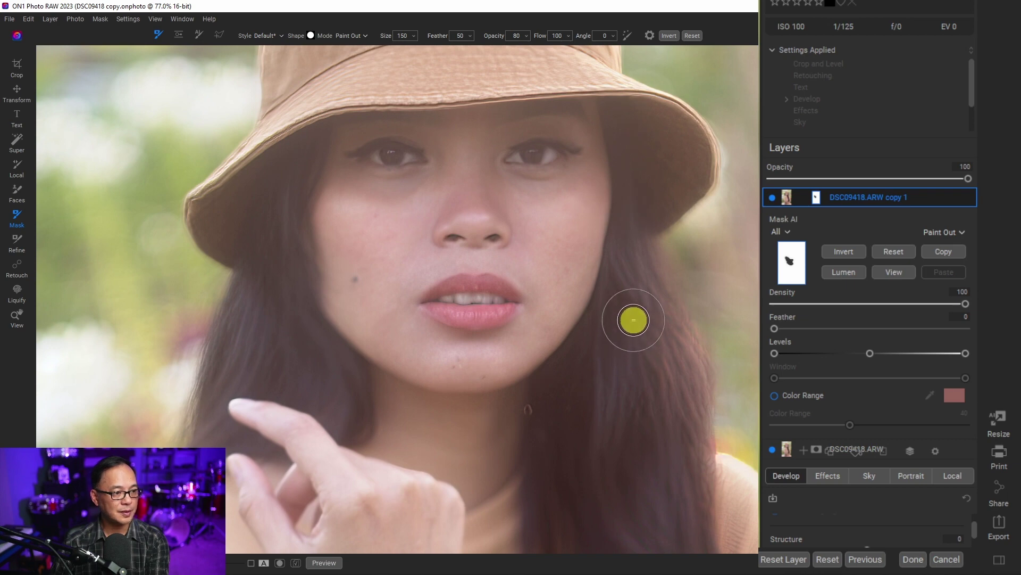
key(ctrl+0)
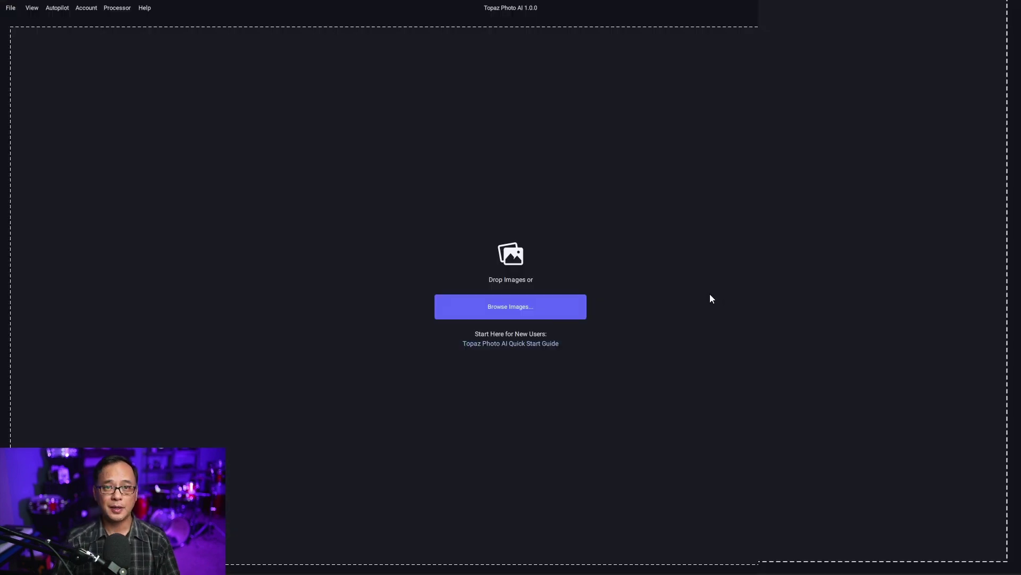
Step: In the standalone Topaz Photo AI, open wedding1.jpg from the Topaz Photo AI Tests folder
click(552, 307)
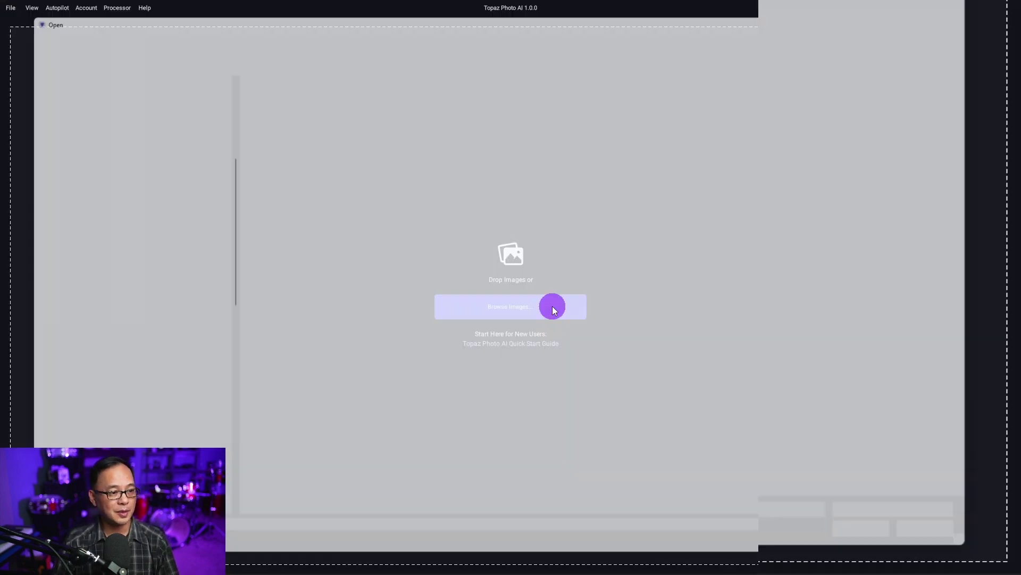
click(568, 113)
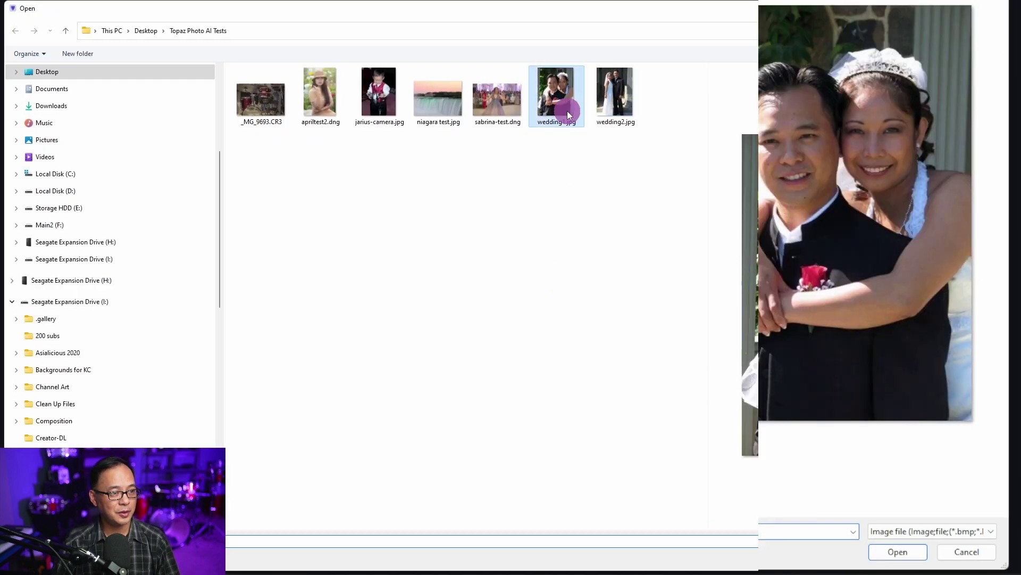
click(906, 552)
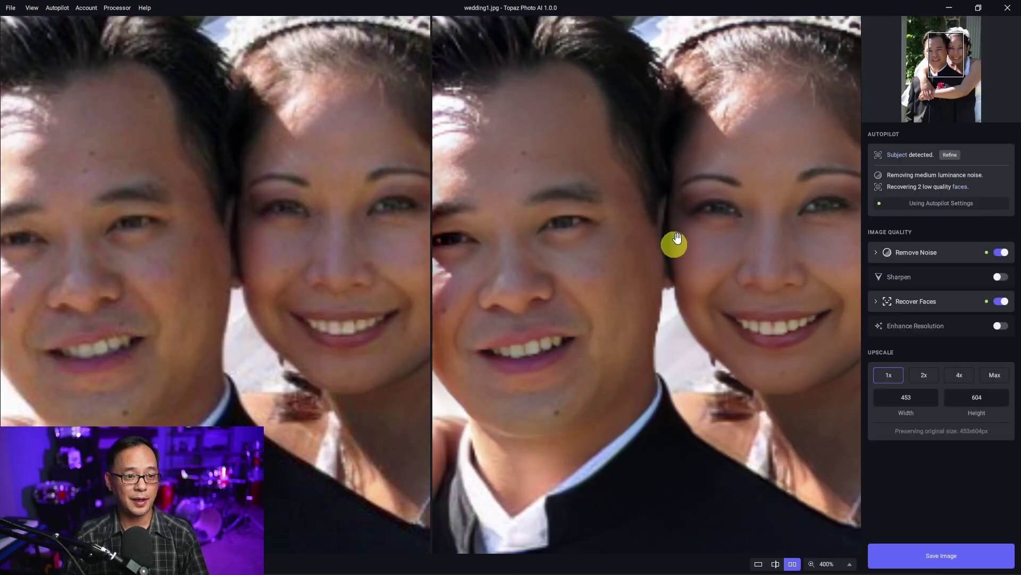
Step: Upscale the wedding photo to the maximum size with enhanced resolution
click(995, 376)
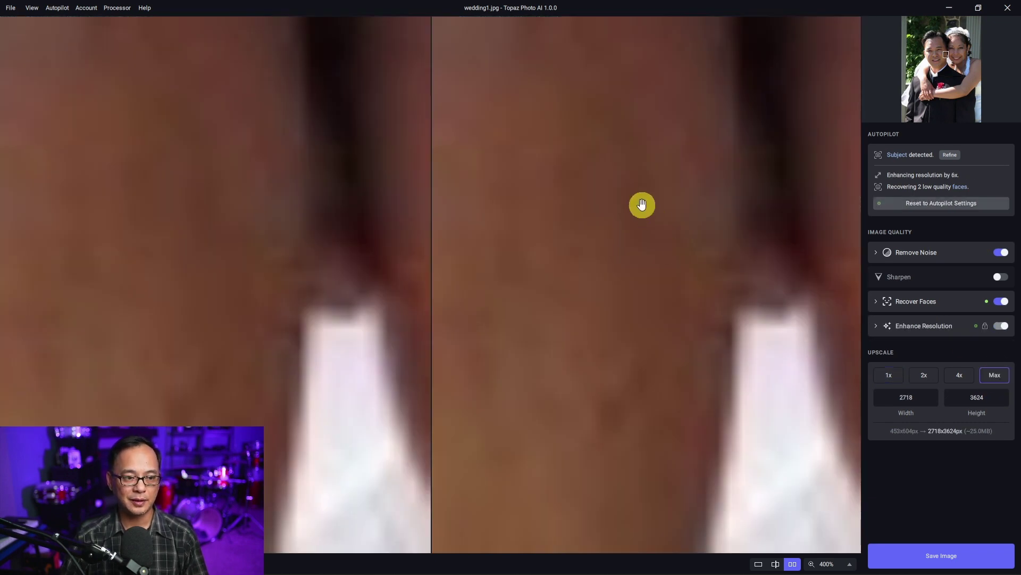
scroll(642, 207, down, 2)
scroll(607, 258, down, 1)
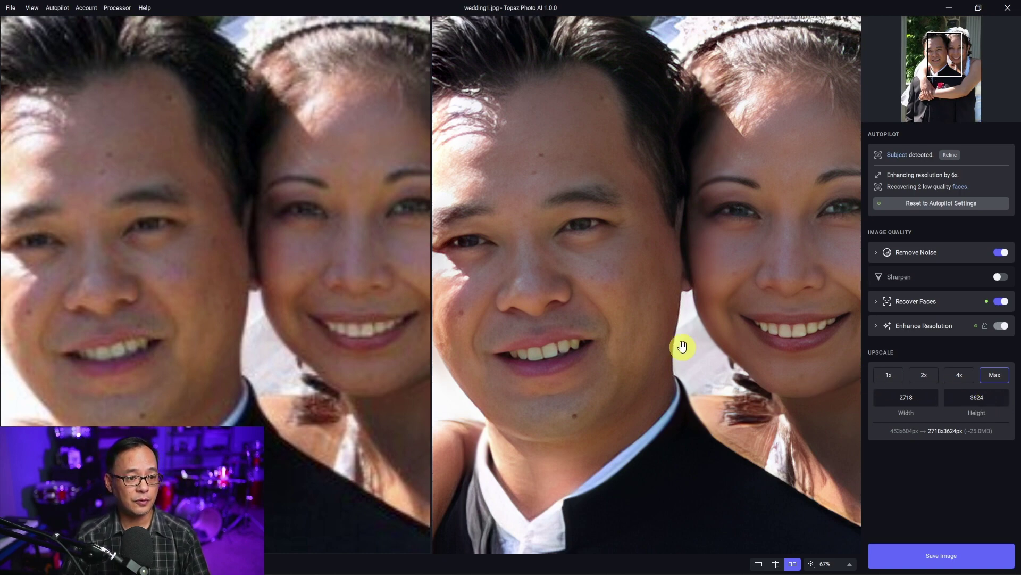
Step: Examine the upscaled wedding photo in a split view, comparing the couple's faces, hair and the bride's tiara with the original
click(778, 565)
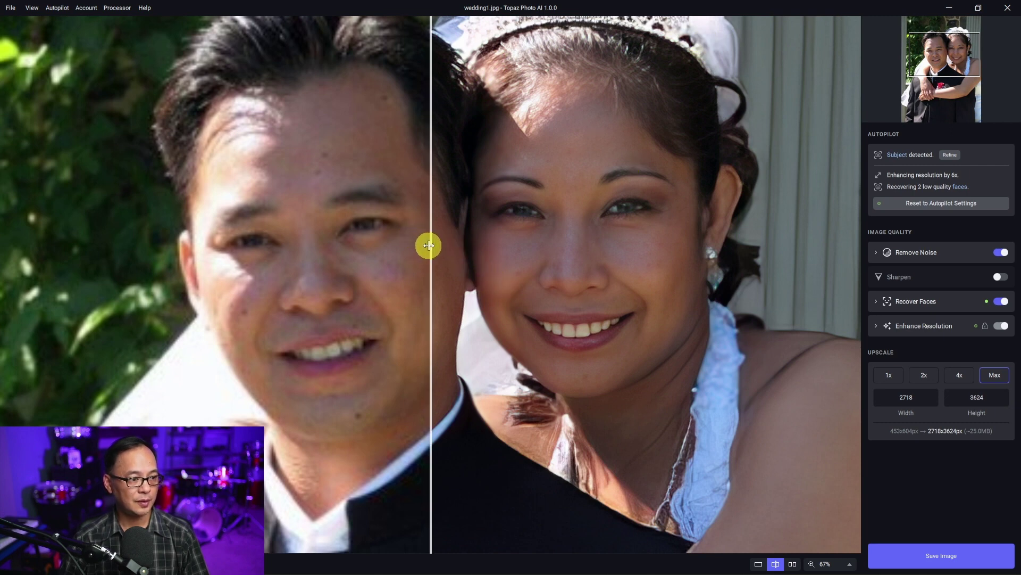
drag(429, 242, 48, 268)
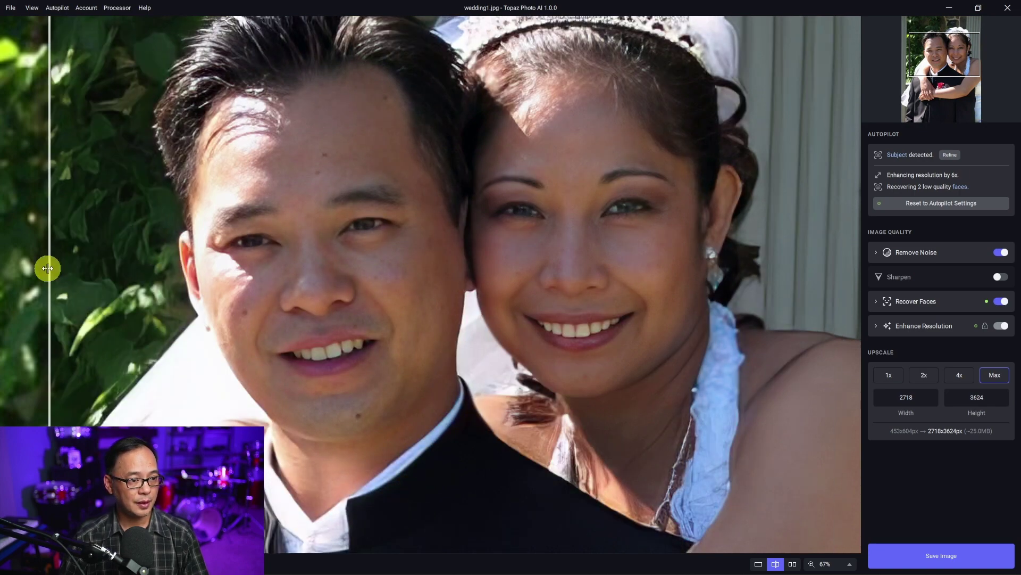
scroll(388, 266, down, 2)
scroll(594, 299, up, 1)
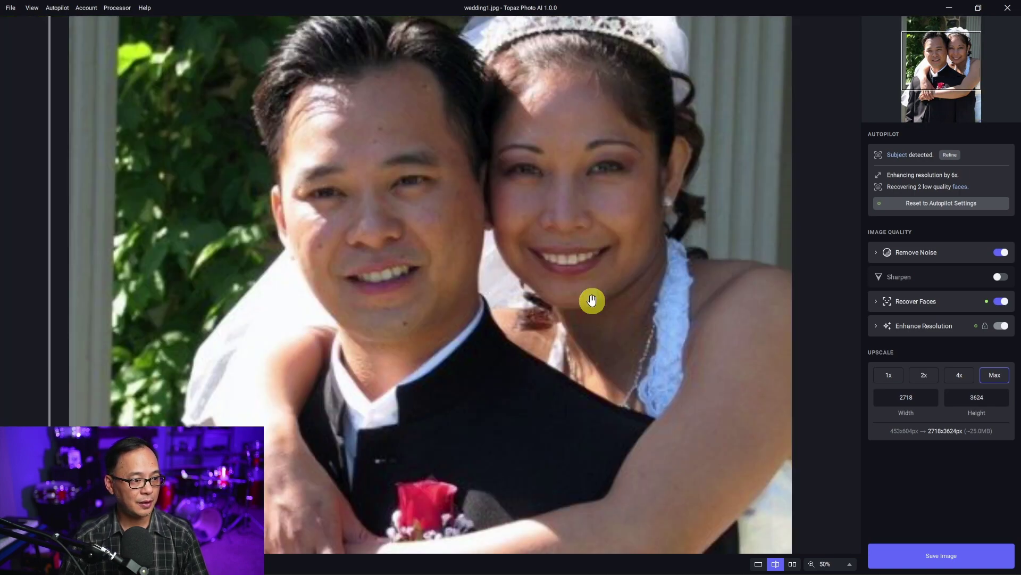
drag(591, 270, 532, 317)
drag(49, 268, 189, 308)
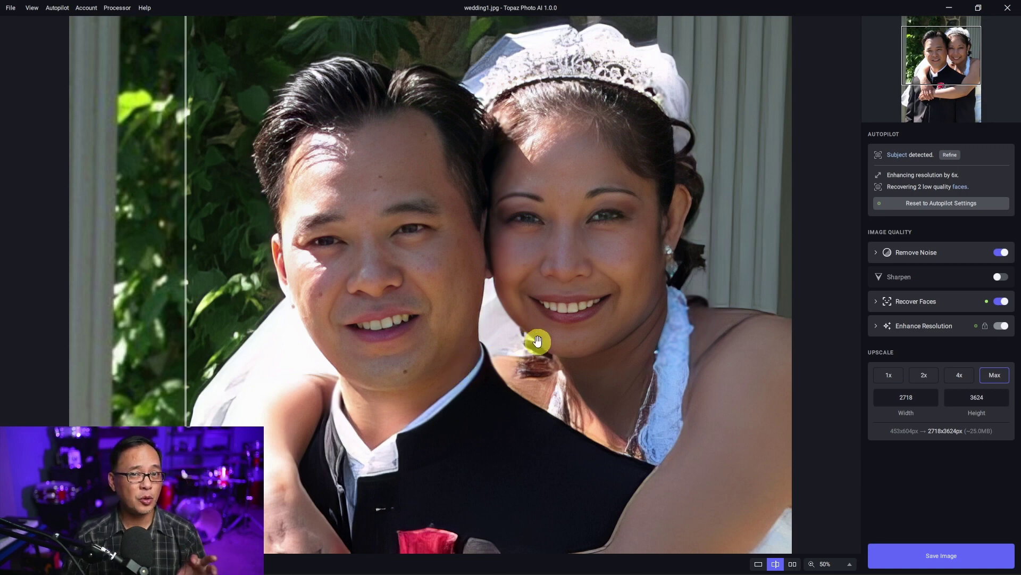
click(565, 315)
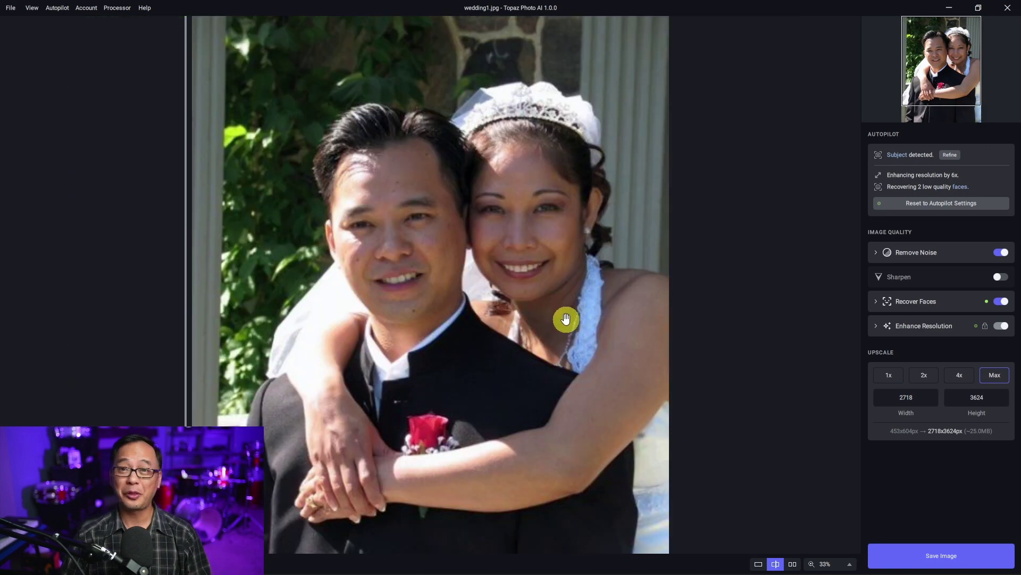
click(515, 285)
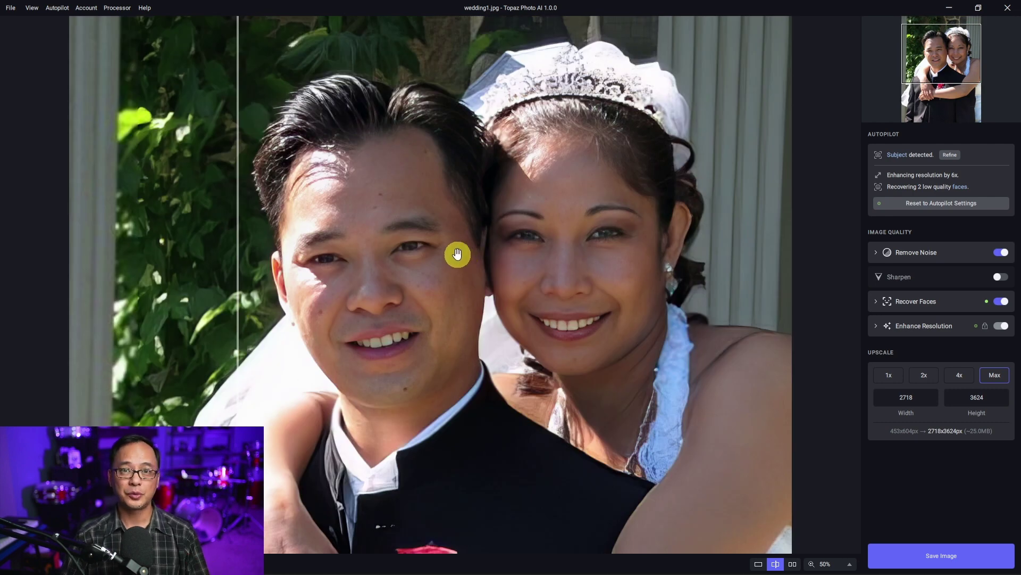